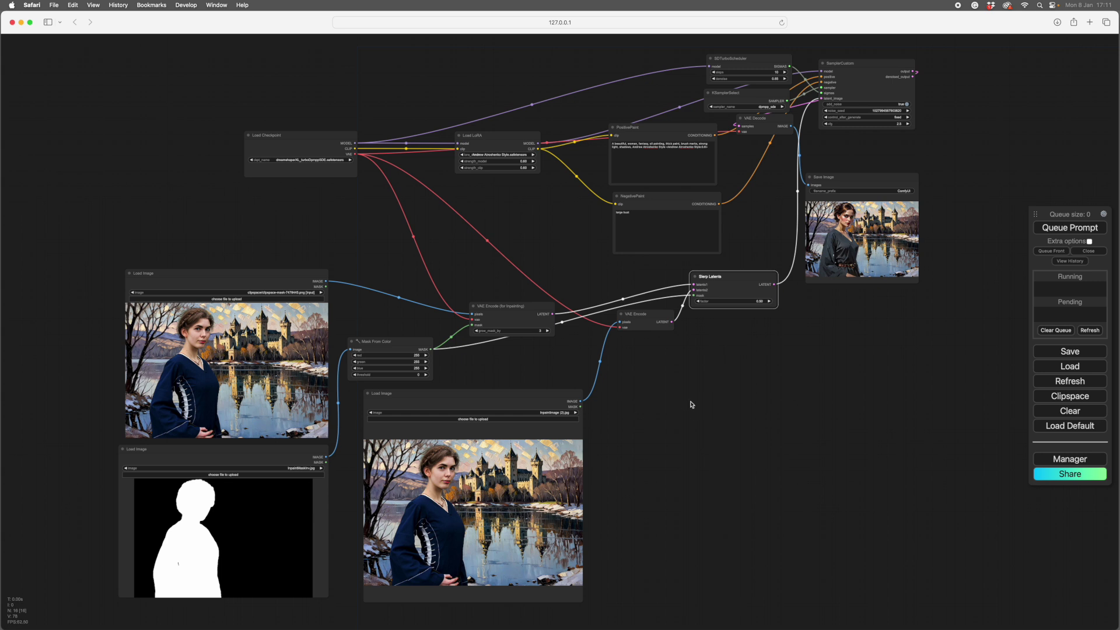
# Step: Bring the Load Image nodes back into view and lower the bottom-left mask Load Image node slightly
pyautogui.moveTo(675, 402); pyautogui.dragTo(672, 402)
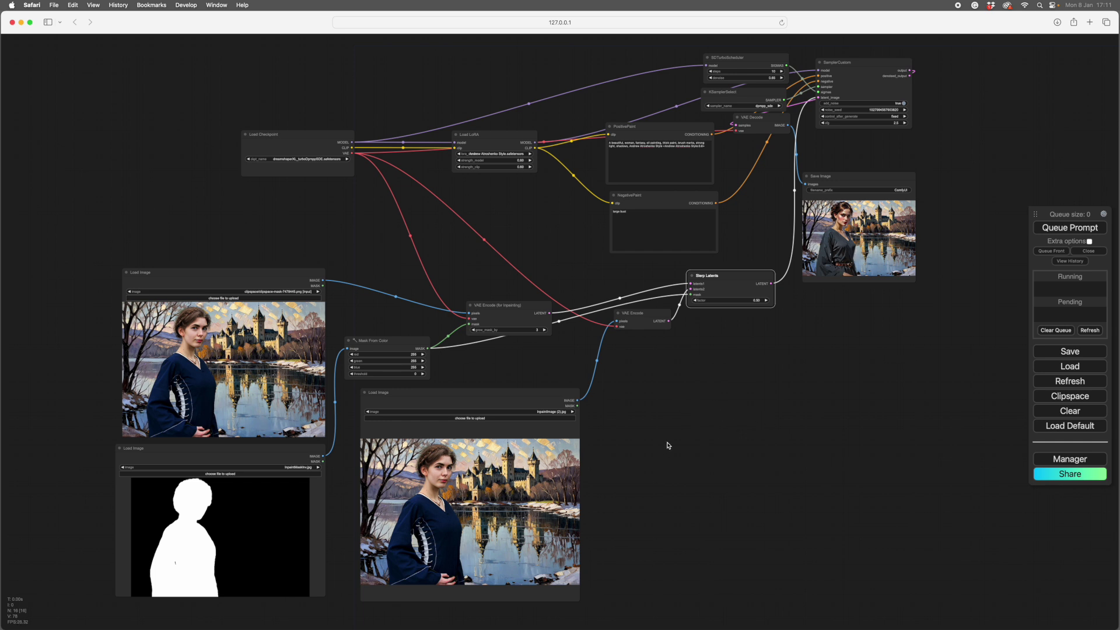
pyautogui.moveTo(669, 445); pyautogui.dragTo(666, 444)
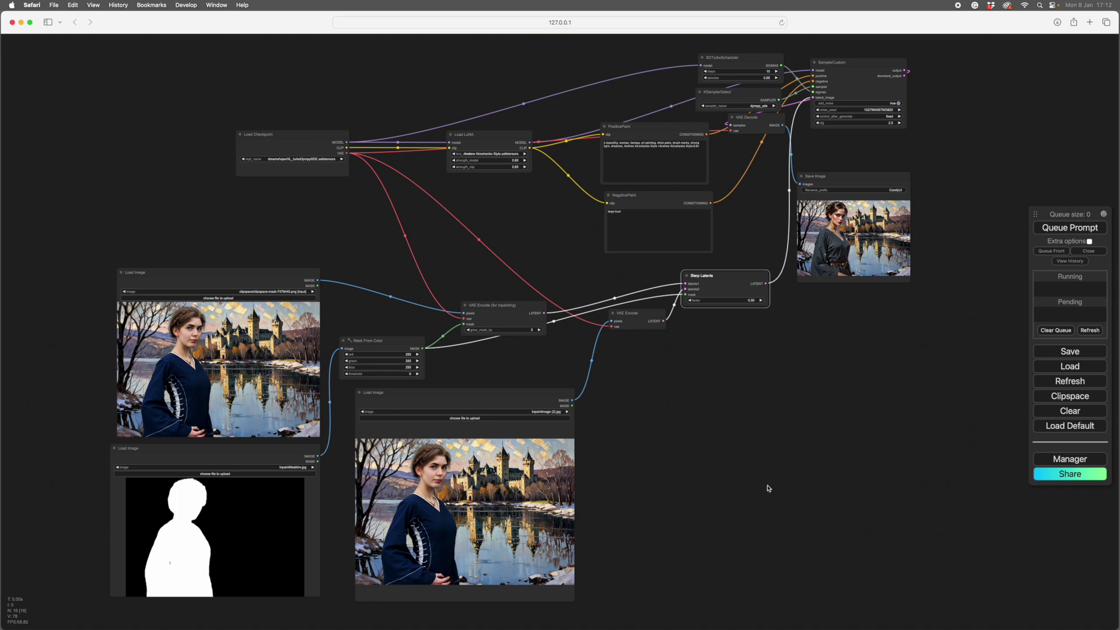
pyautogui.scroll(5, 745, 478)
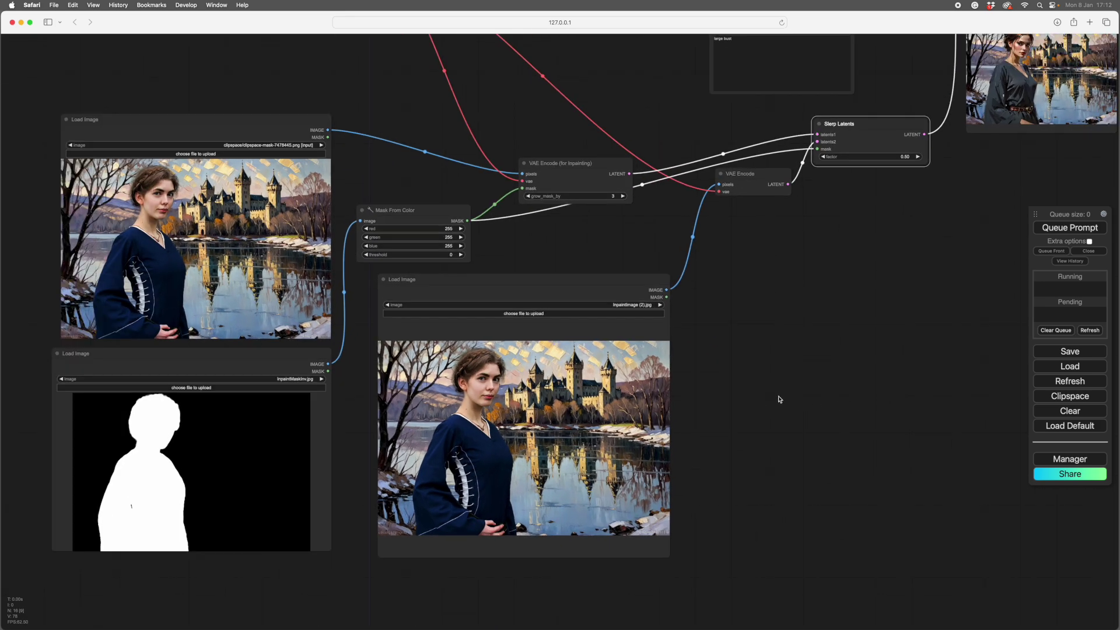
pyautogui.moveTo(777, 395); pyautogui.dragTo(641, 487)
pyautogui.moveTo(833, 388); pyautogui.dragTo(866, 516)
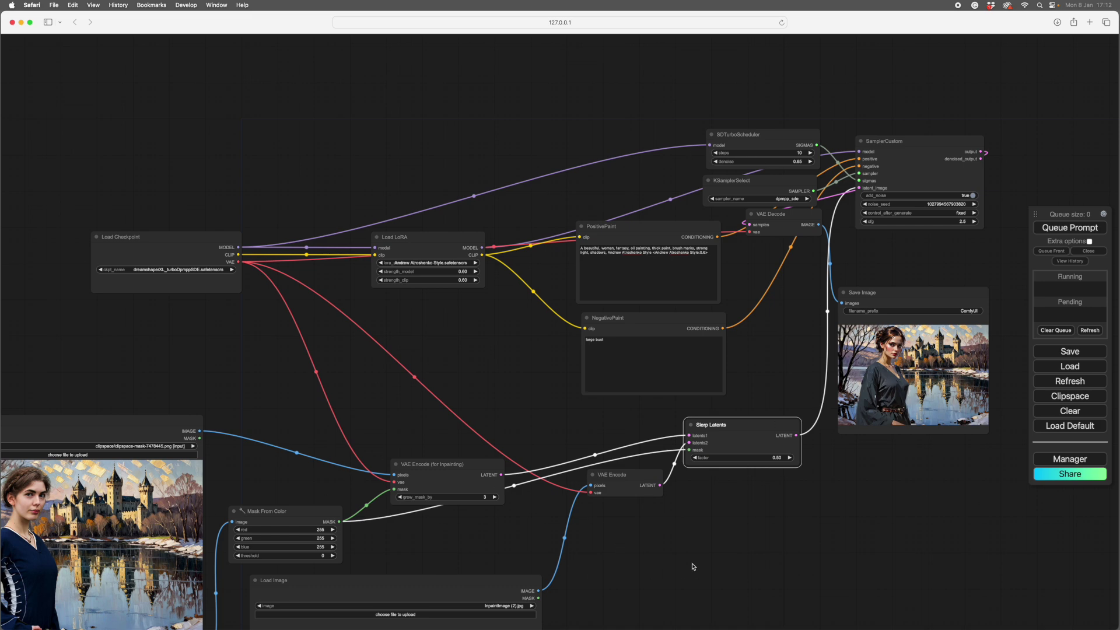
pyautogui.moveTo(694, 564); pyautogui.dragTo(962, 229)
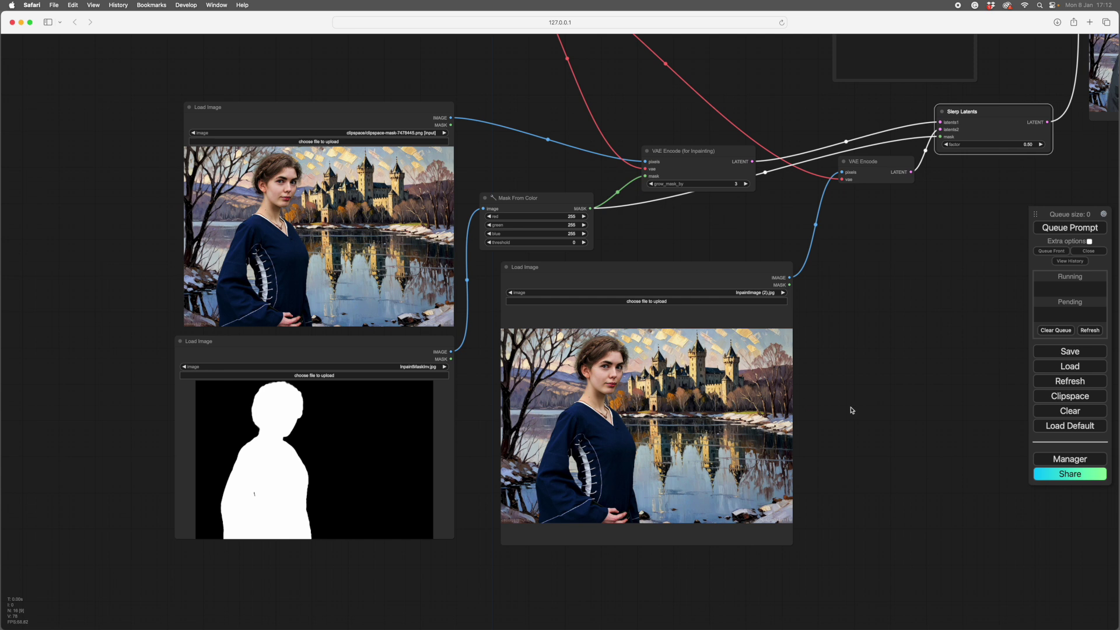
pyautogui.moveTo(857, 411); pyautogui.dragTo(842, 377)
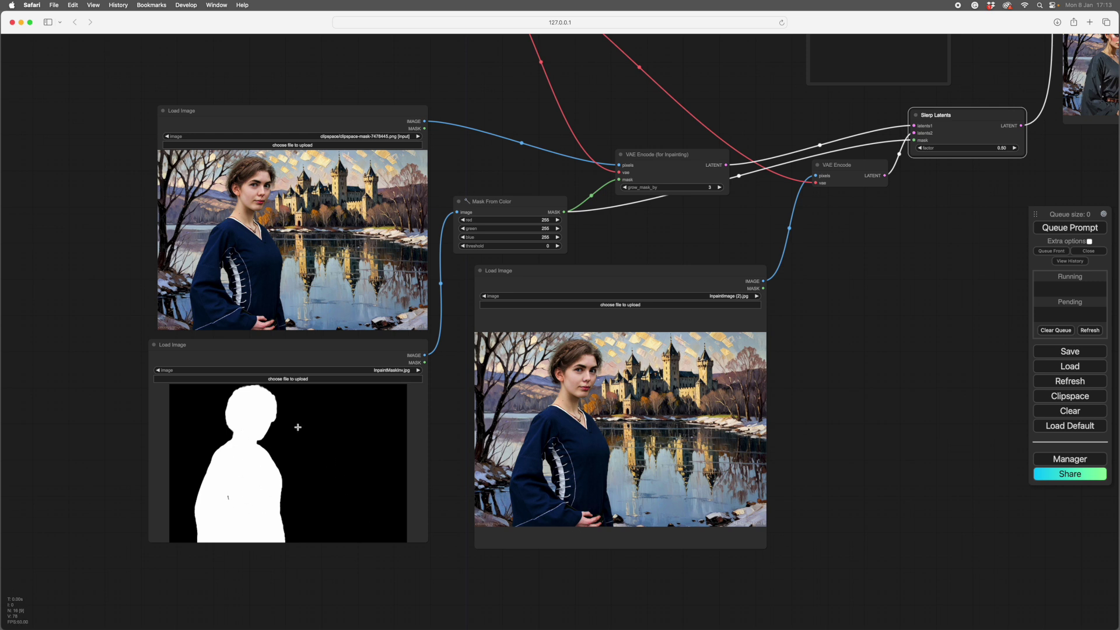
pyautogui.moveTo(277, 348); pyautogui.dragTo(276, 358)
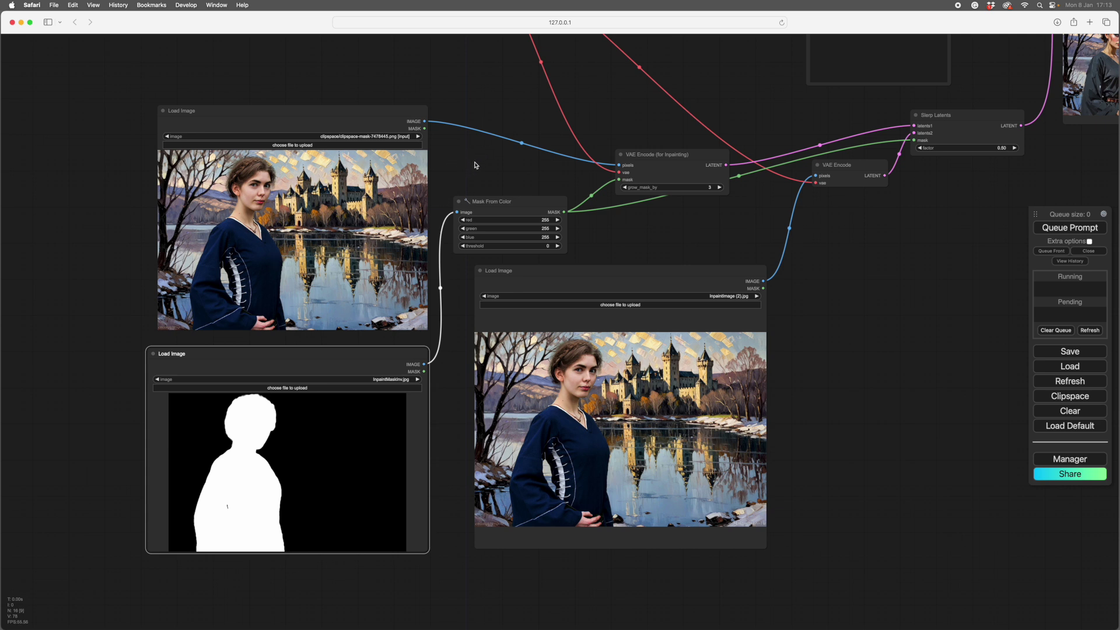
# Step: Reposition Mask From Color up and slightly right, then raise VAE Encode (for Inpainting)
pyautogui.moveTo(494, 177); pyautogui.dragTo(453, 173)
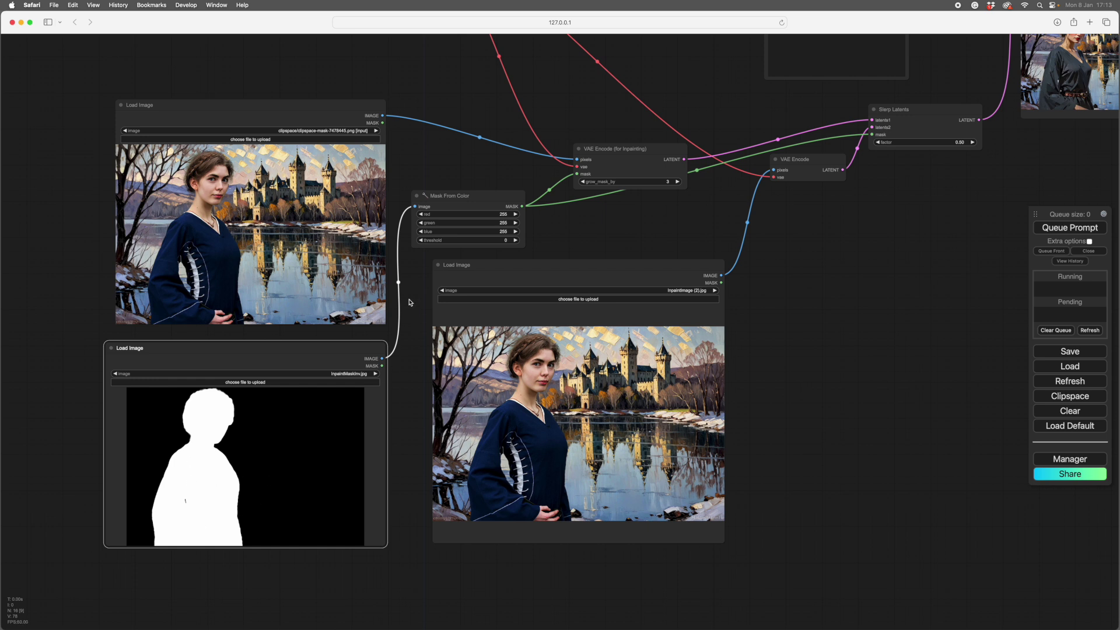
pyautogui.moveTo(455, 196); pyautogui.dragTo(465, 187)
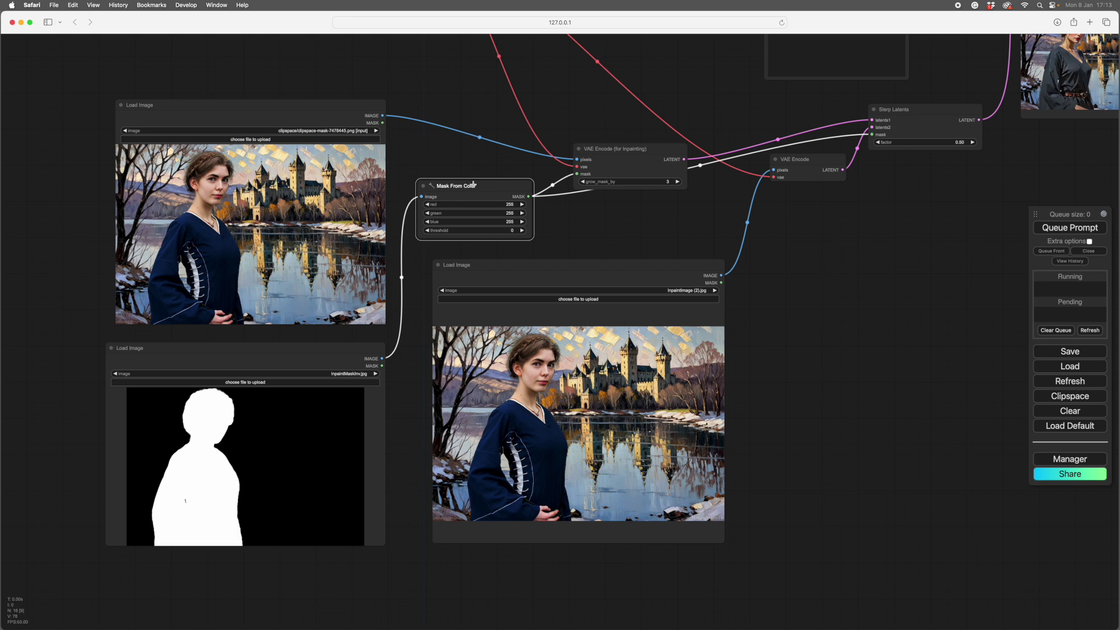
pyautogui.moveTo(474, 184); pyautogui.dragTo(482, 183)
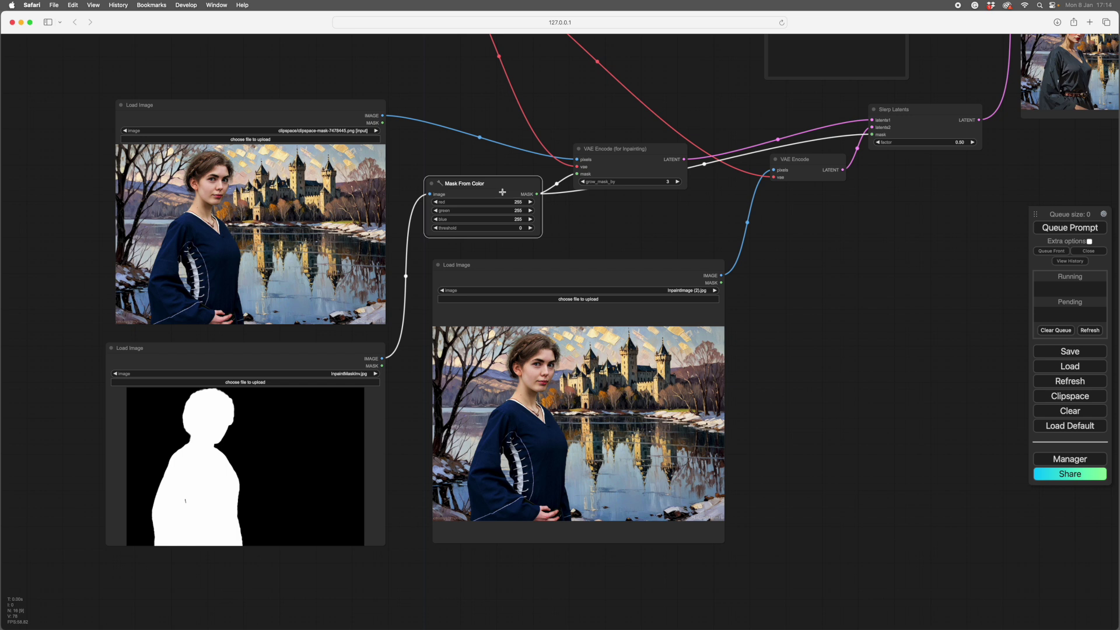
pyautogui.moveTo(487, 181)
pyautogui.mouseDown()
pyautogui.moveTo(494, 175)
pyautogui.moveTo(484, 178)
pyautogui.mouseUp()
pyautogui.moveTo(625, 148); pyautogui.dragTo(625, 132)
pyautogui.scroll(-5, 623, 213)
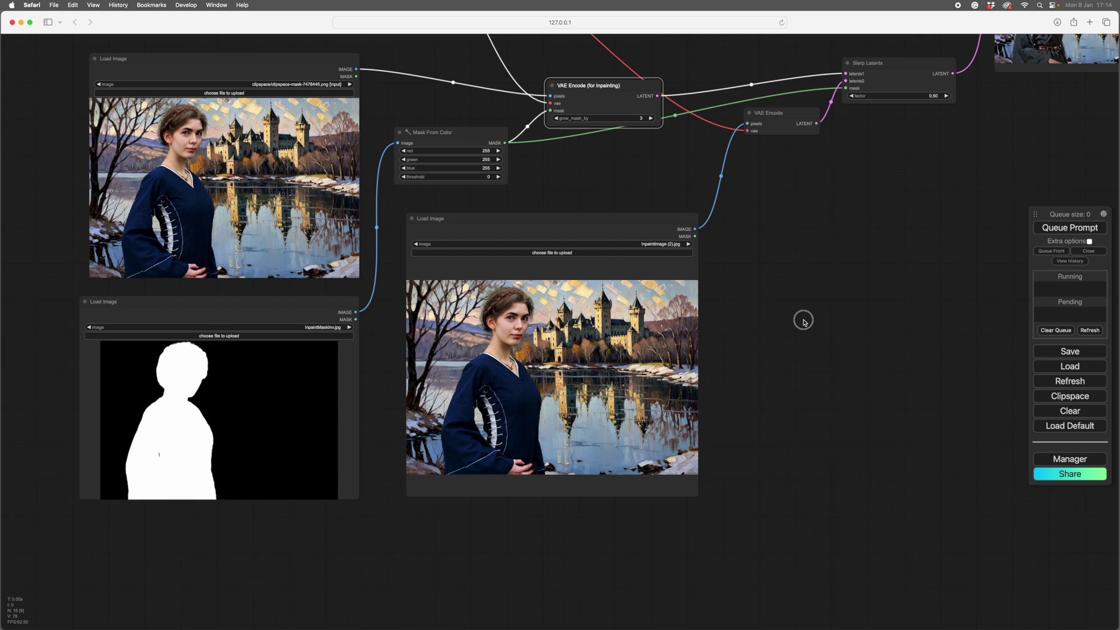
pyautogui.moveTo(803, 321); pyautogui.dragTo(819, 338)
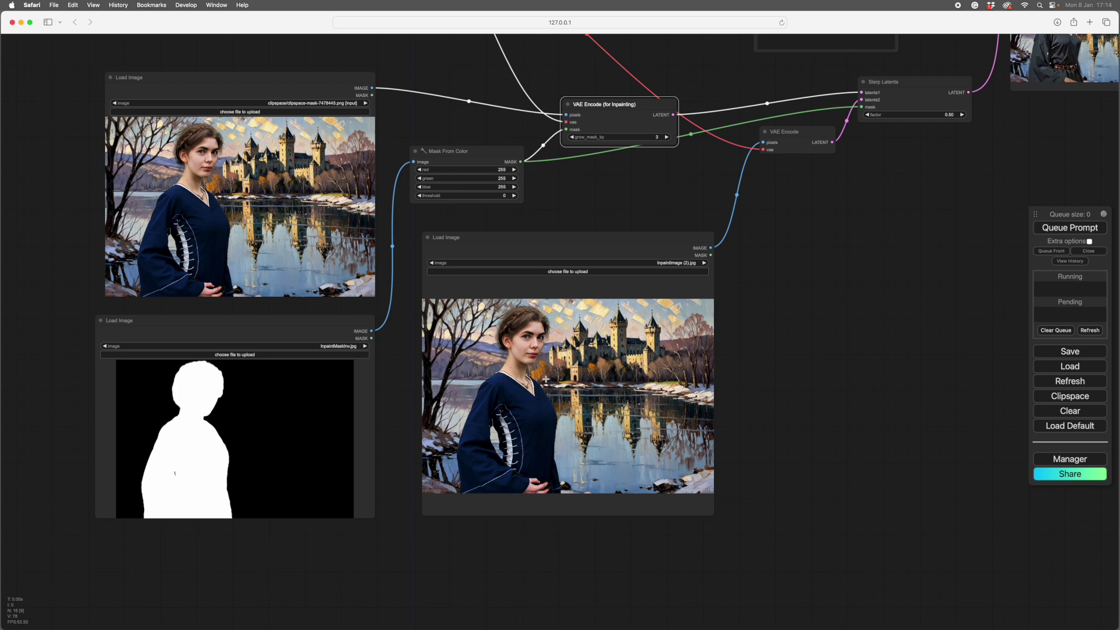
pyautogui.moveTo(795, 387); pyautogui.dragTo(790, 431)
pyautogui.moveTo(852, 325)
pyautogui.mouseDown()
pyautogui.moveTo(856, 338)
pyautogui.moveTo(862, 328)
pyautogui.mouseUp()
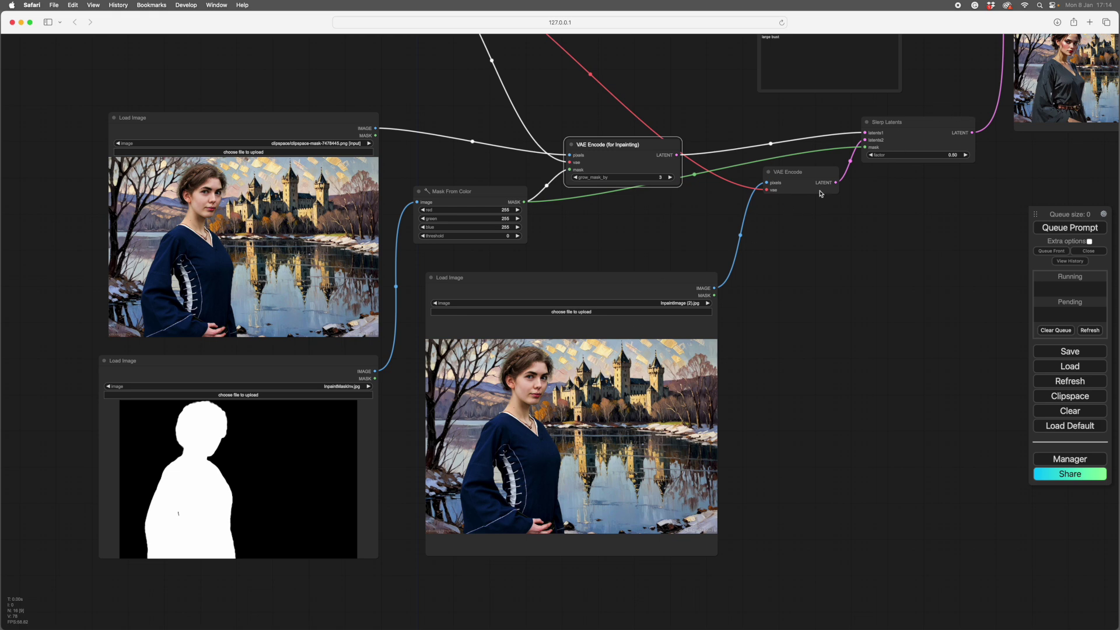
pyautogui.moveTo(883, 321); pyautogui.dragTo(905, 325)
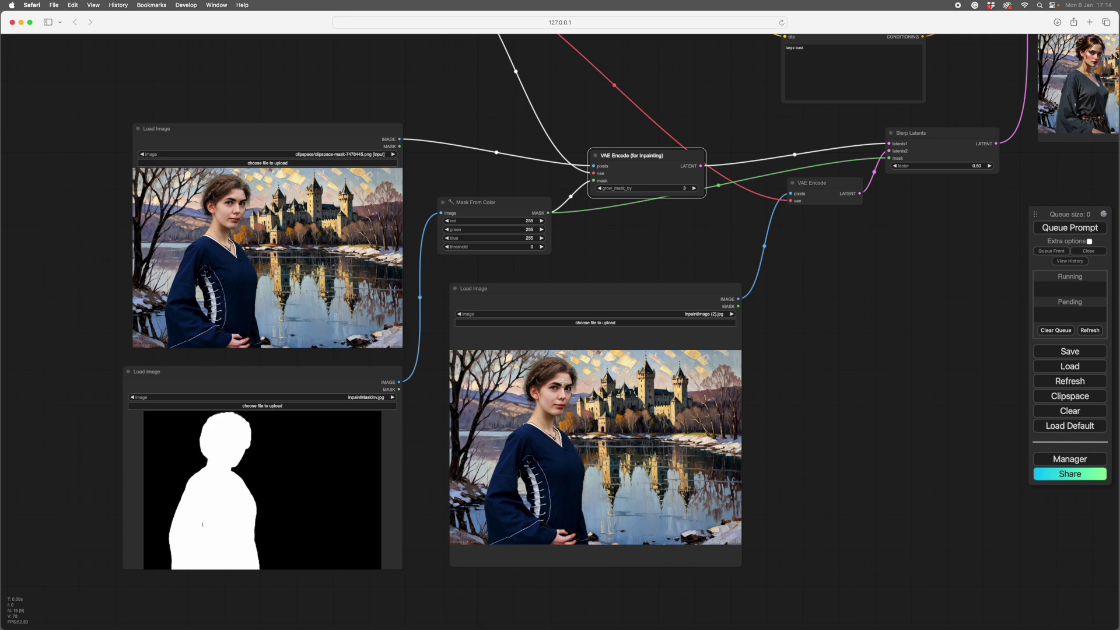
pyautogui.moveTo(886, 333); pyautogui.dragTo(552, 430)
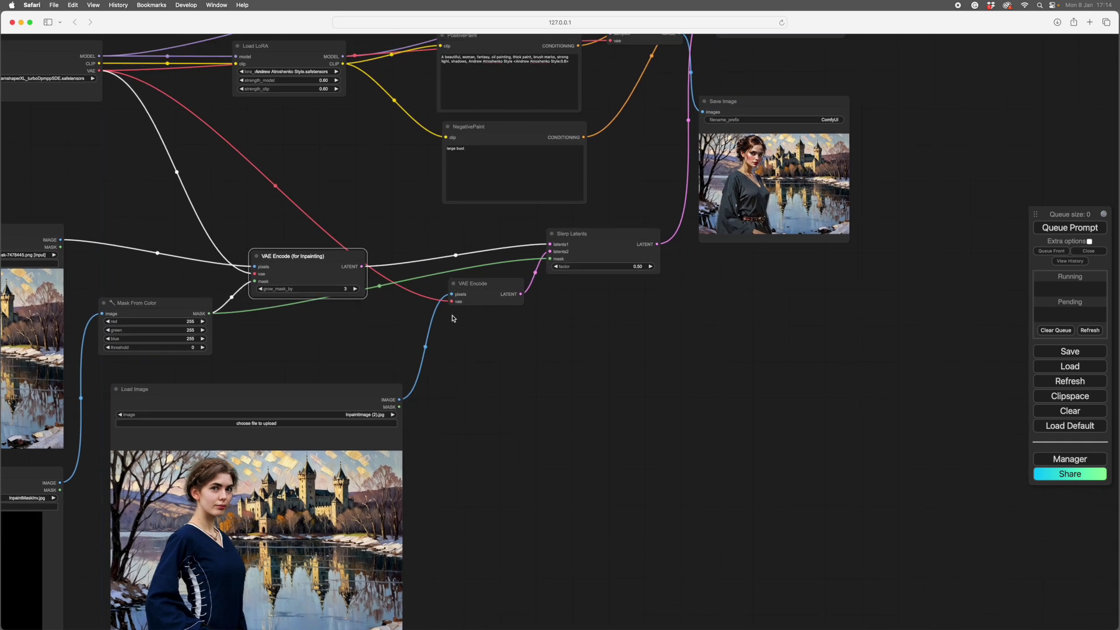
pyautogui.moveTo(581, 308); pyautogui.dragTo(571, 419)
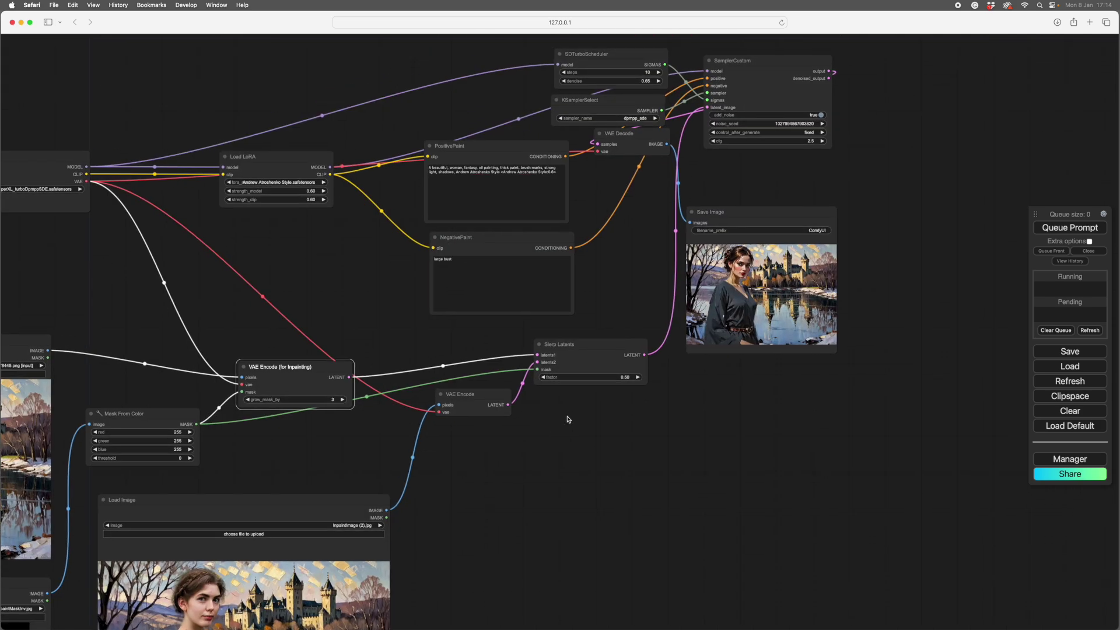
pyautogui.click(578, 422)
pyautogui.scroll(5, 578, 425)
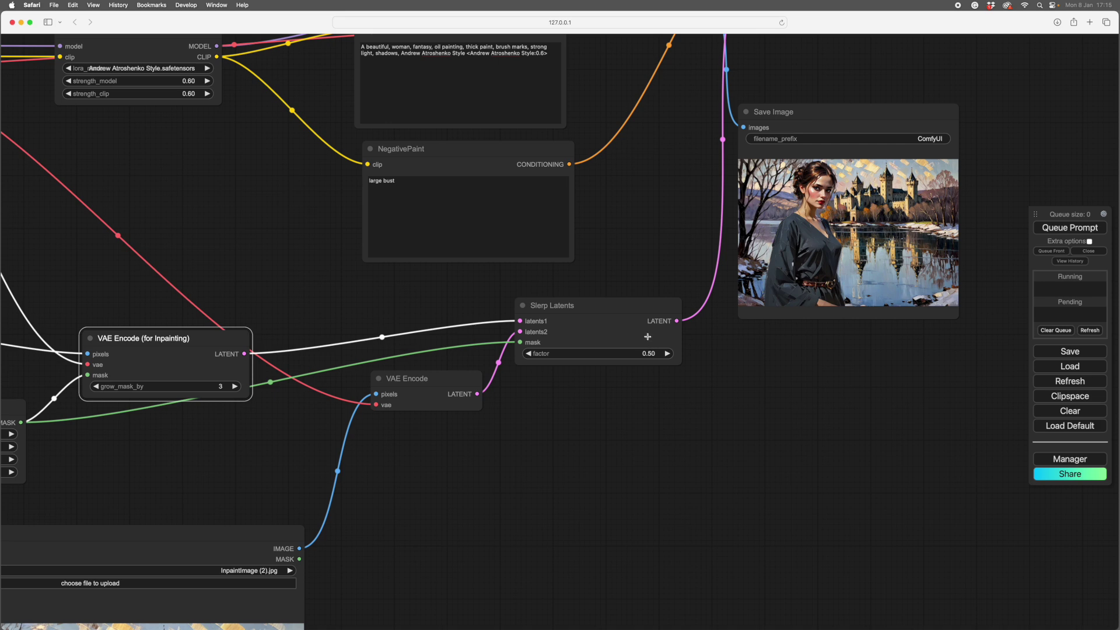
pyautogui.scroll(-6, 642, 423)
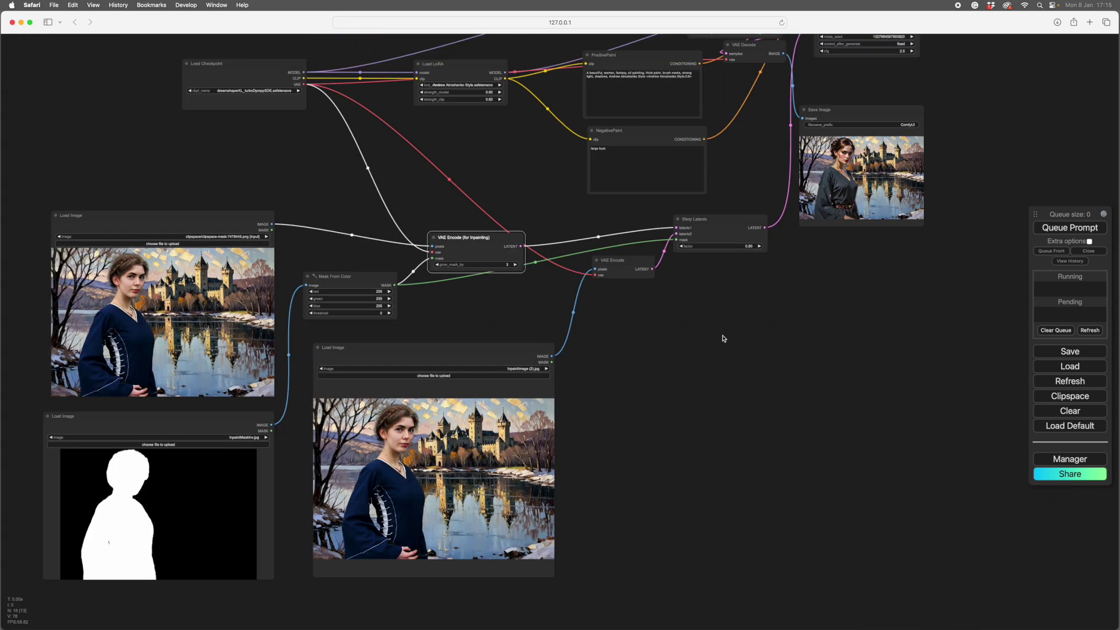
pyautogui.scroll(1, 723, 338)
pyautogui.moveTo(748, 325); pyautogui.dragTo(863, 257)
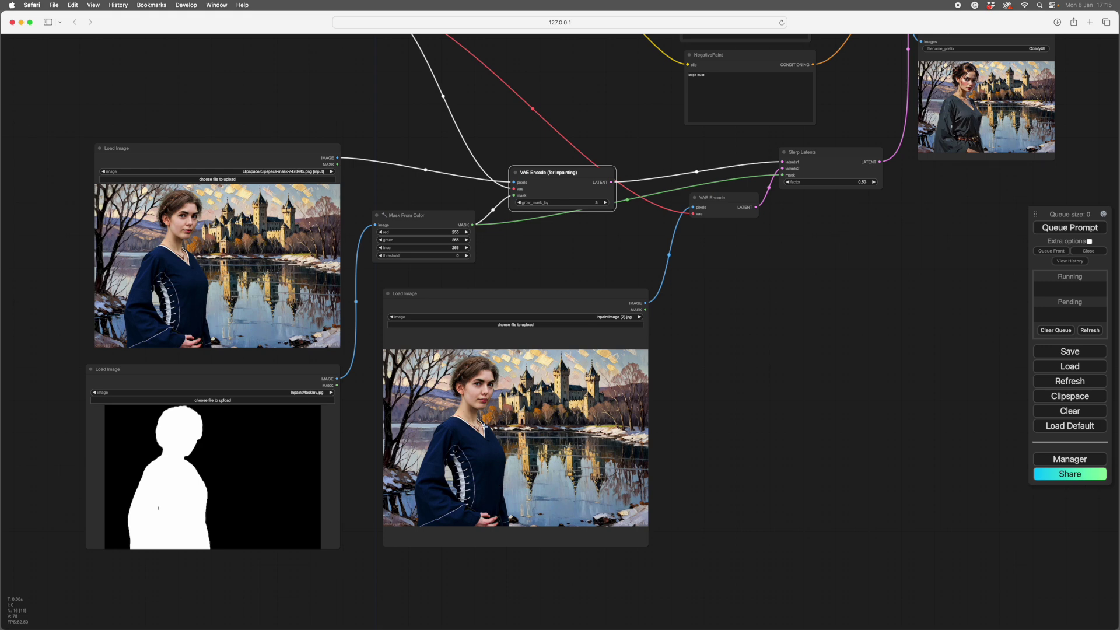
pyautogui.scroll(-3, 482, 398)
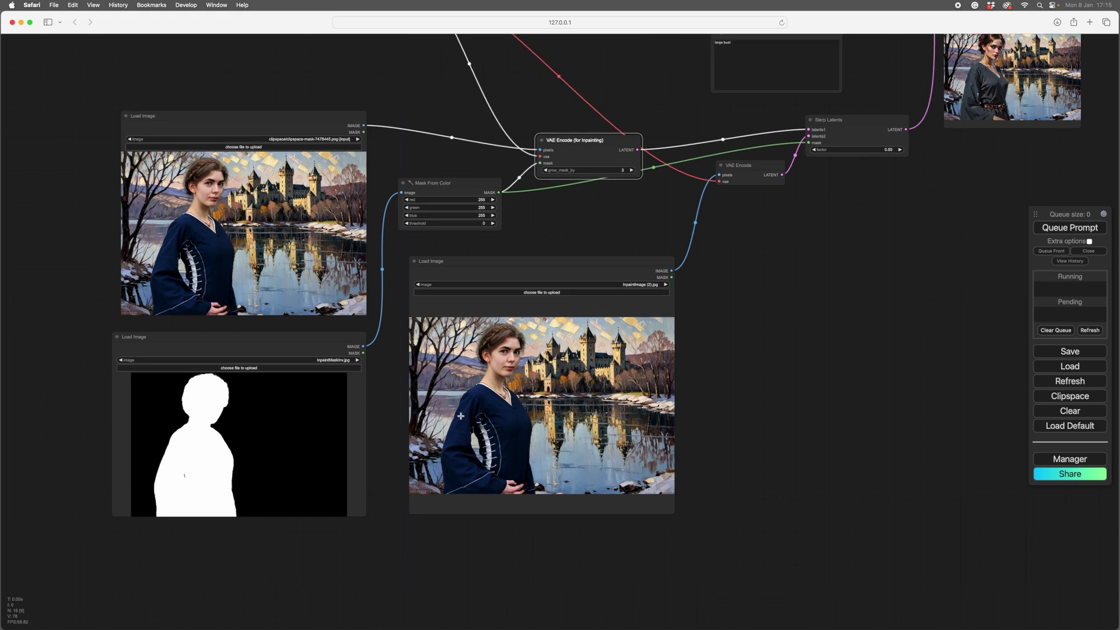
pyautogui.moveTo(885, 233); pyautogui.dragTo(705, 544)
pyautogui.scroll(5, 705, 544)
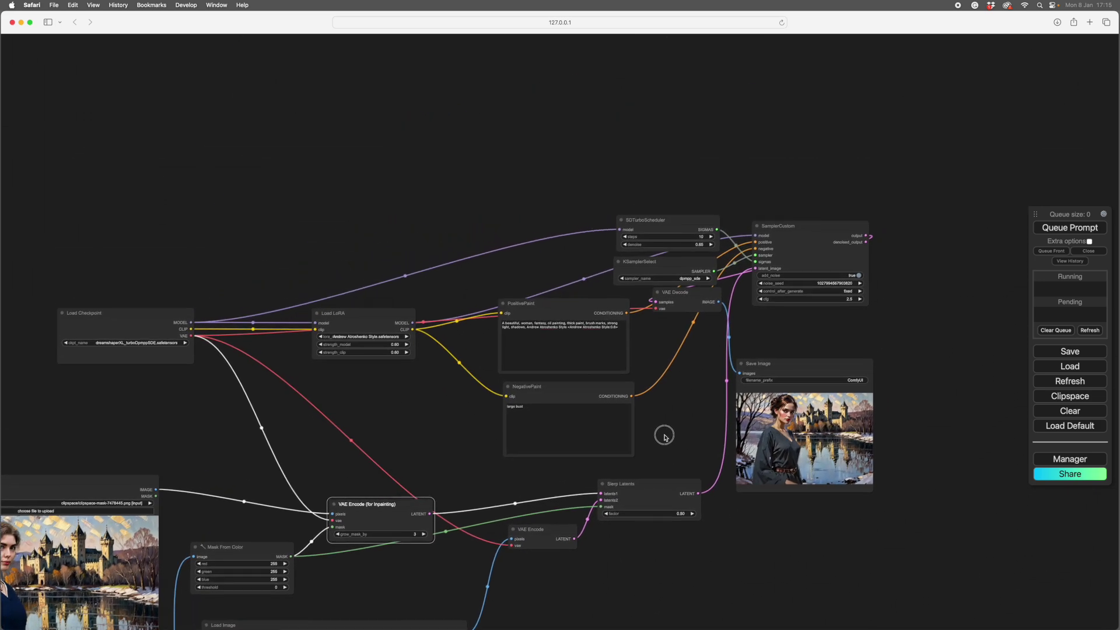
pyautogui.moveTo(648, 447); pyautogui.dragTo(646, 449)
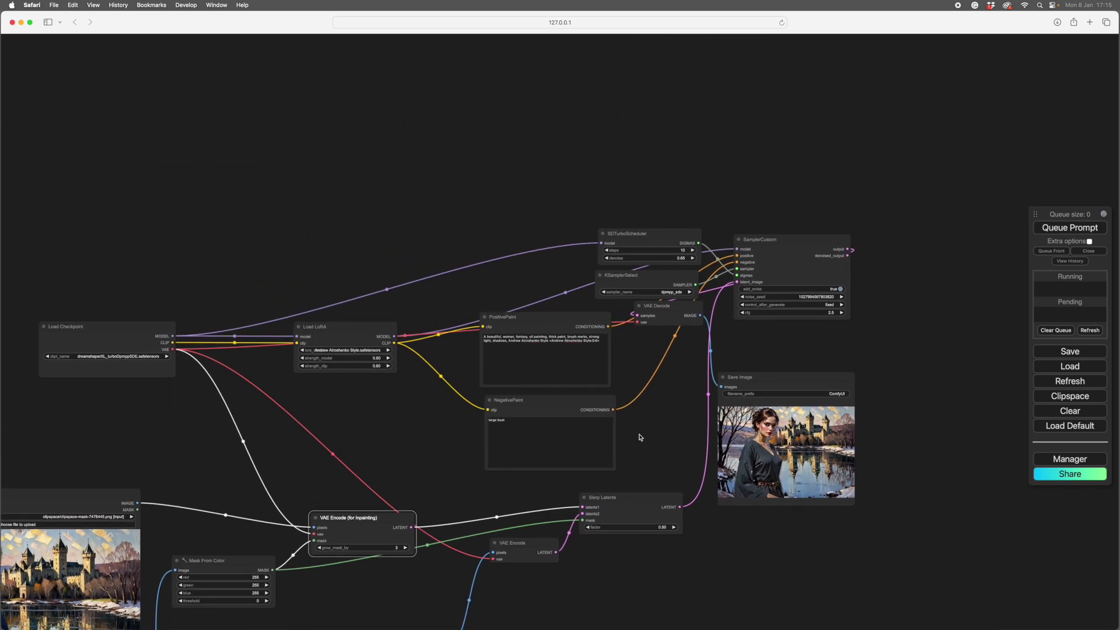
pyautogui.scroll(3, 638, 433)
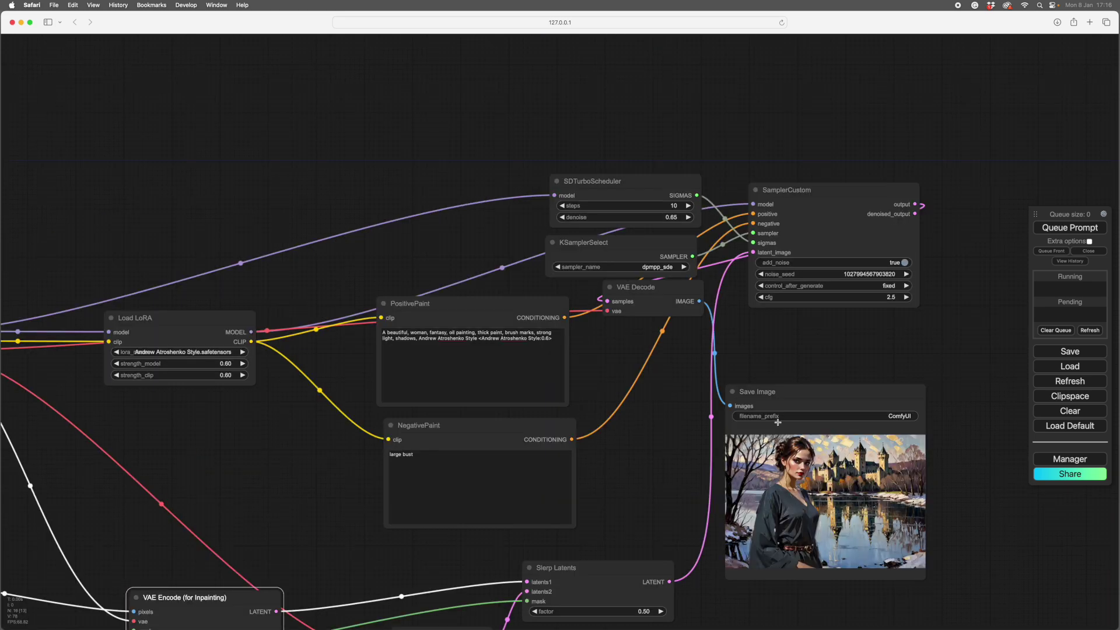
pyautogui.moveTo(753, 616); pyautogui.dragTo(760, 513)
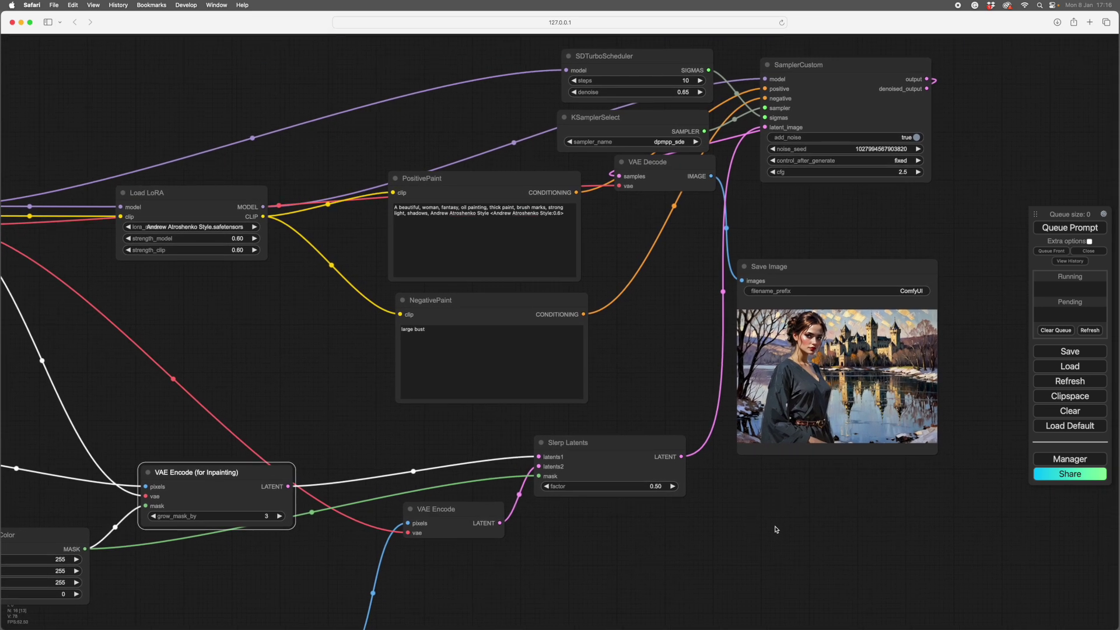
pyautogui.scroll(-5, 776, 529)
pyautogui.scroll(10, 765, 450)
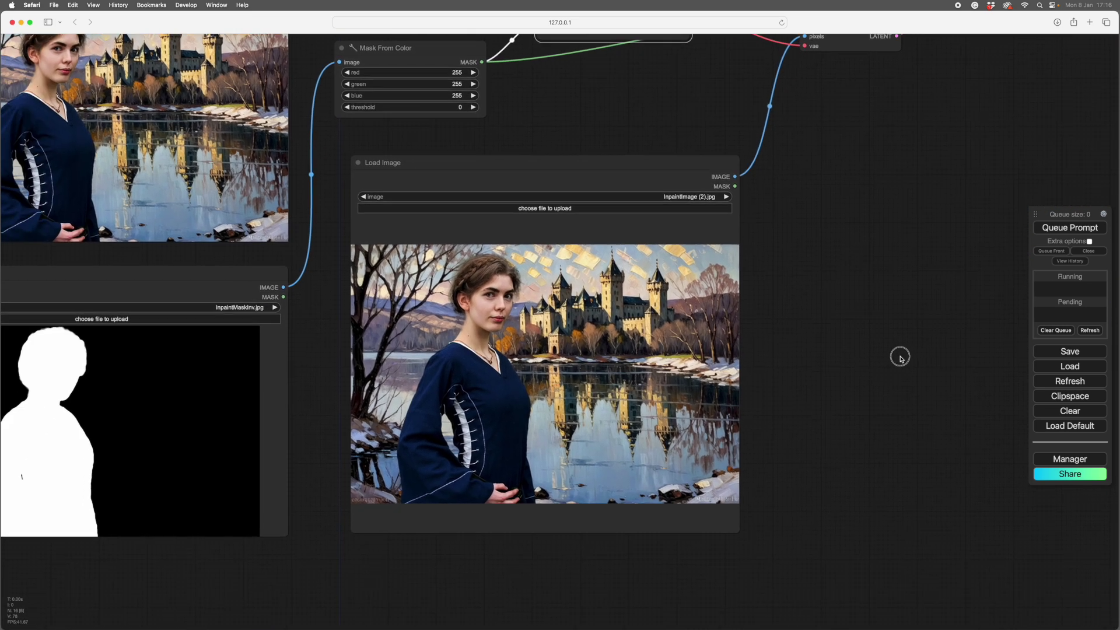
pyautogui.scroll(3, 907, 349)
pyautogui.scroll(-3, 852, 315)
pyautogui.hscroll(10, 748, 414)
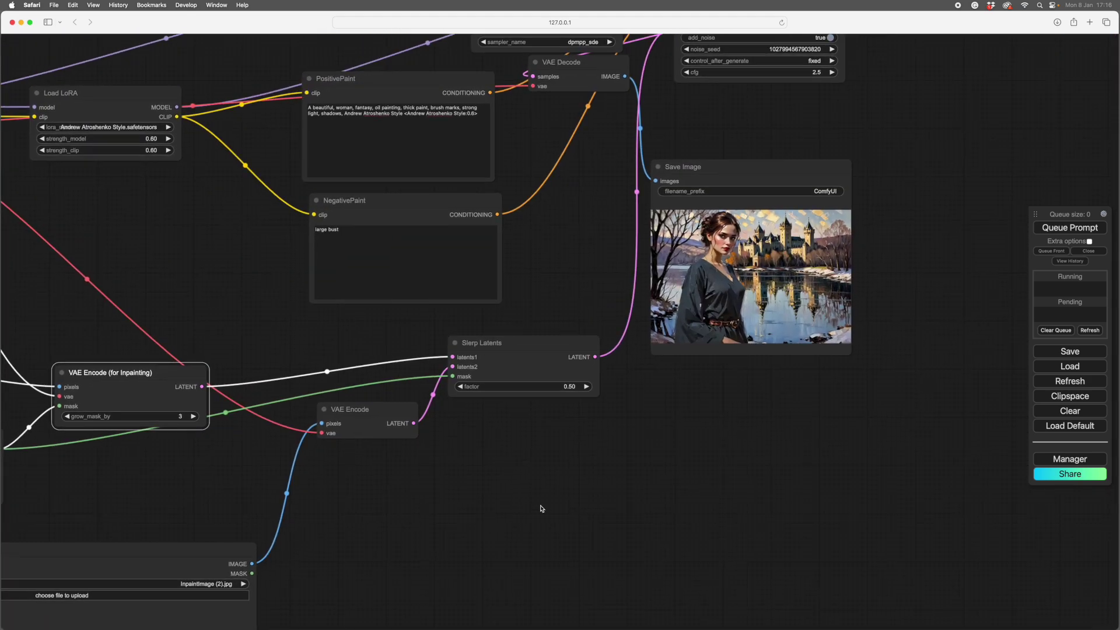
pyautogui.scroll(3, 581, 497)
pyautogui.hscroll(4, 581, 497)
pyautogui.scroll(-2, 554, 525)
pyautogui.scroll(8, 835, 440)
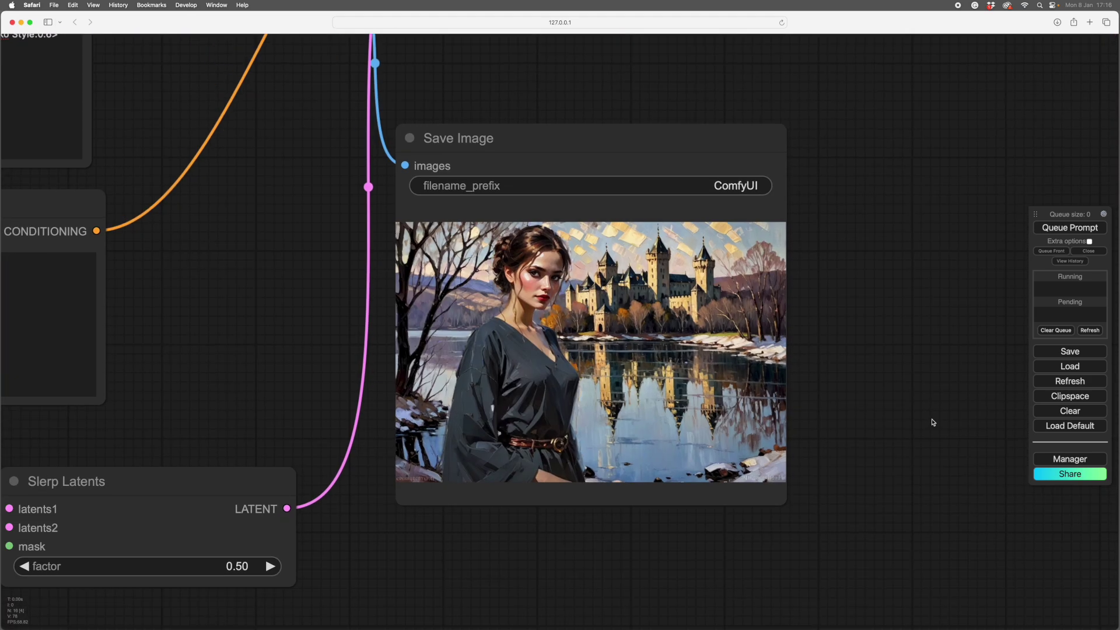
pyautogui.scroll(3, 934, 423)
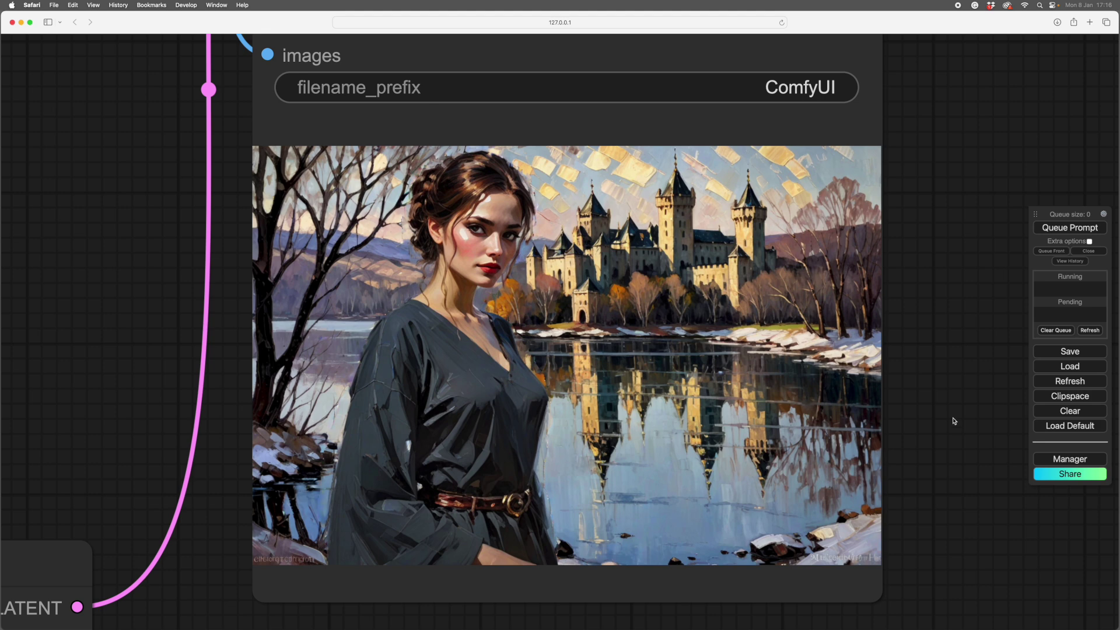
pyautogui.scroll(-2, 954, 421)
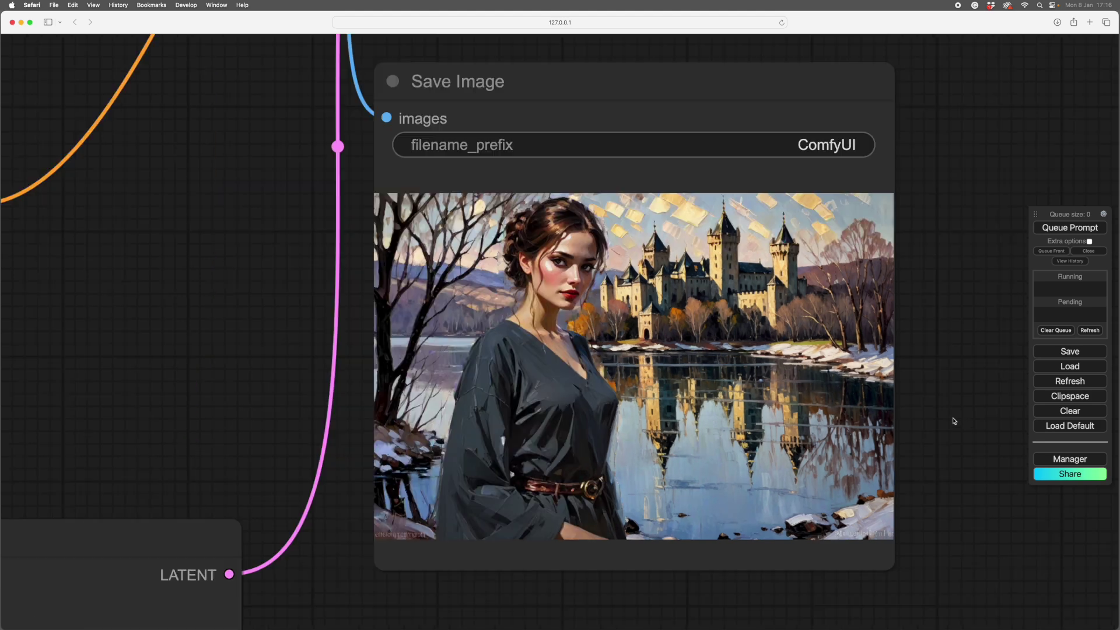
pyautogui.scroll(1, 955, 420)
pyautogui.scroll(-5, 954, 420)
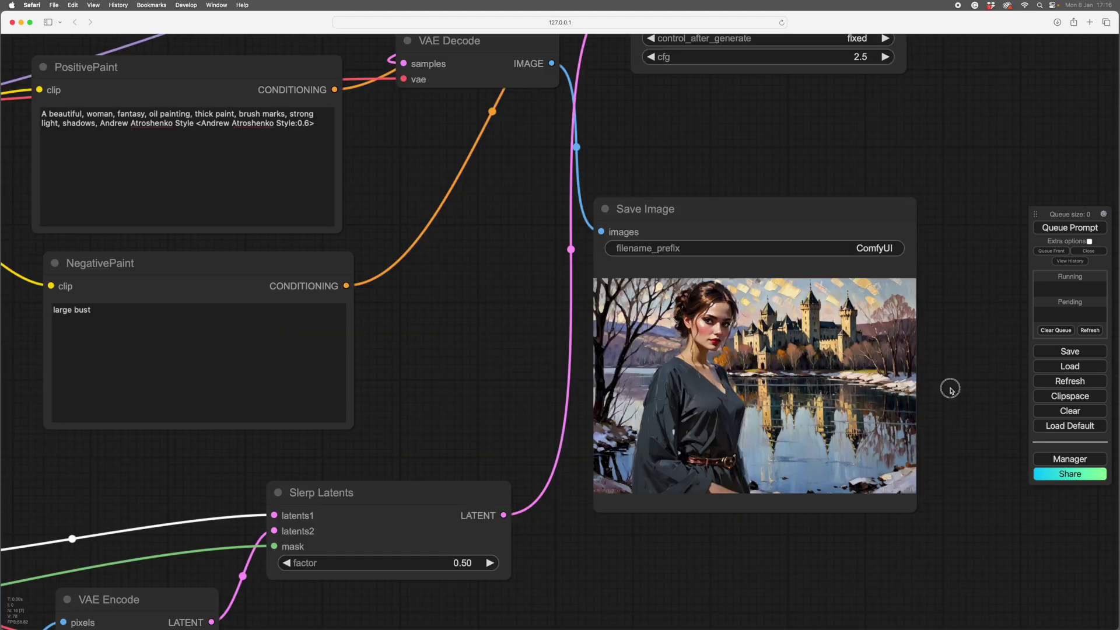
pyautogui.scroll(2, 949, 388)
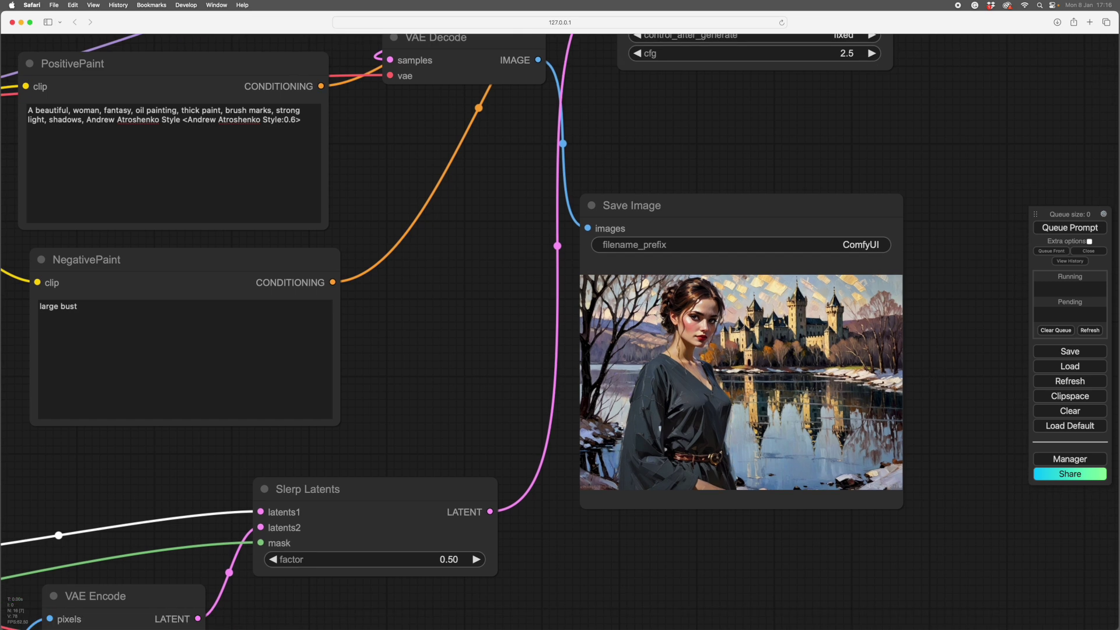
pyautogui.hscroll(-5, 441, 355)
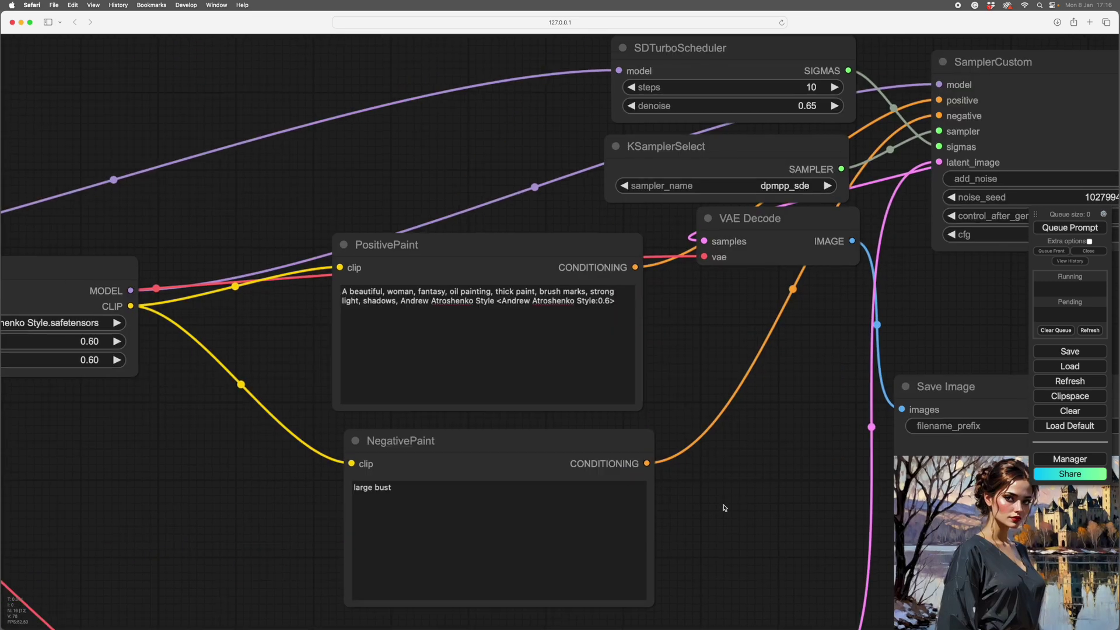
pyautogui.hscroll(-5, 295, 369)
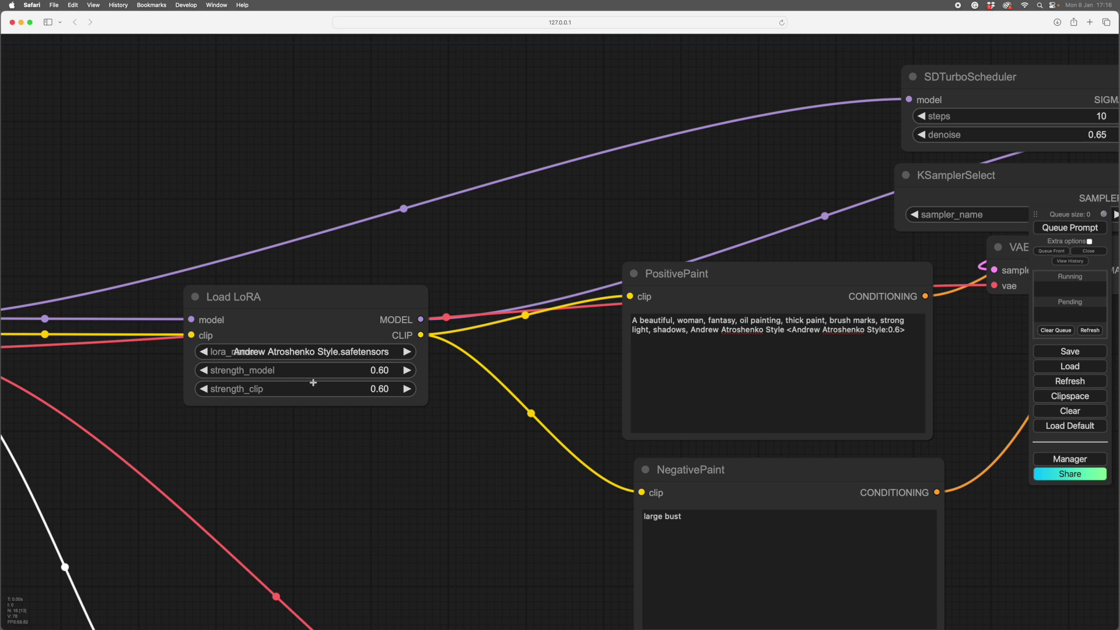
pyautogui.hscroll(5, 315, 388)
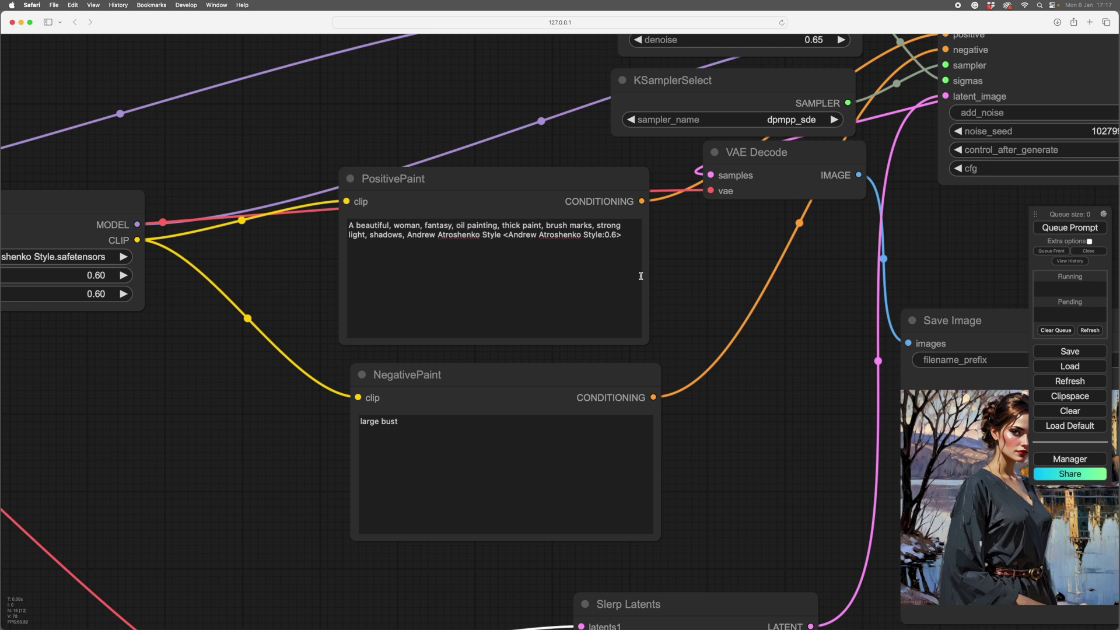
pyautogui.moveTo(675, 265); pyautogui.dragTo(676, 227)
pyautogui.moveTo(760, 389); pyautogui.dragTo(618, 328)
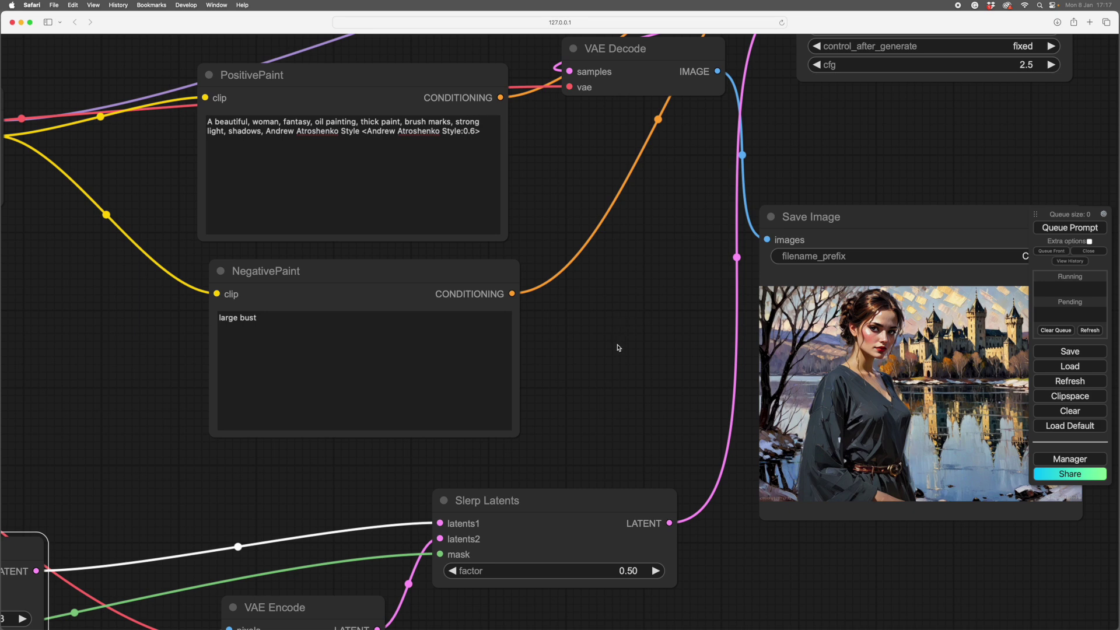
pyautogui.scroll(-5, 610, 321)
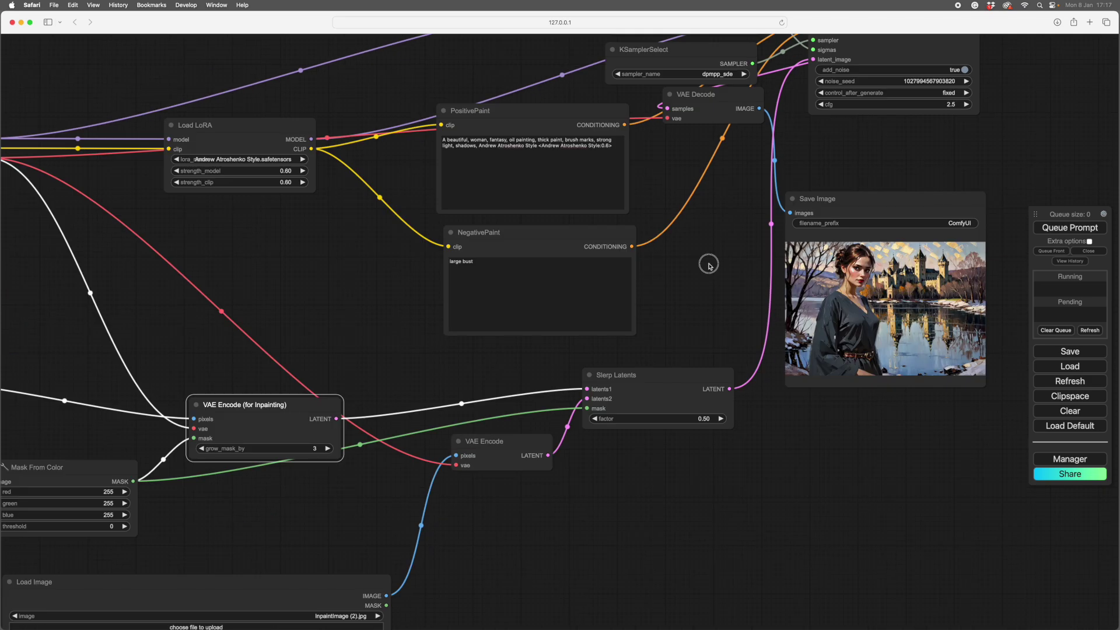
pyautogui.moveTo(707, 258); pyautogui.dragTo(491, 315)
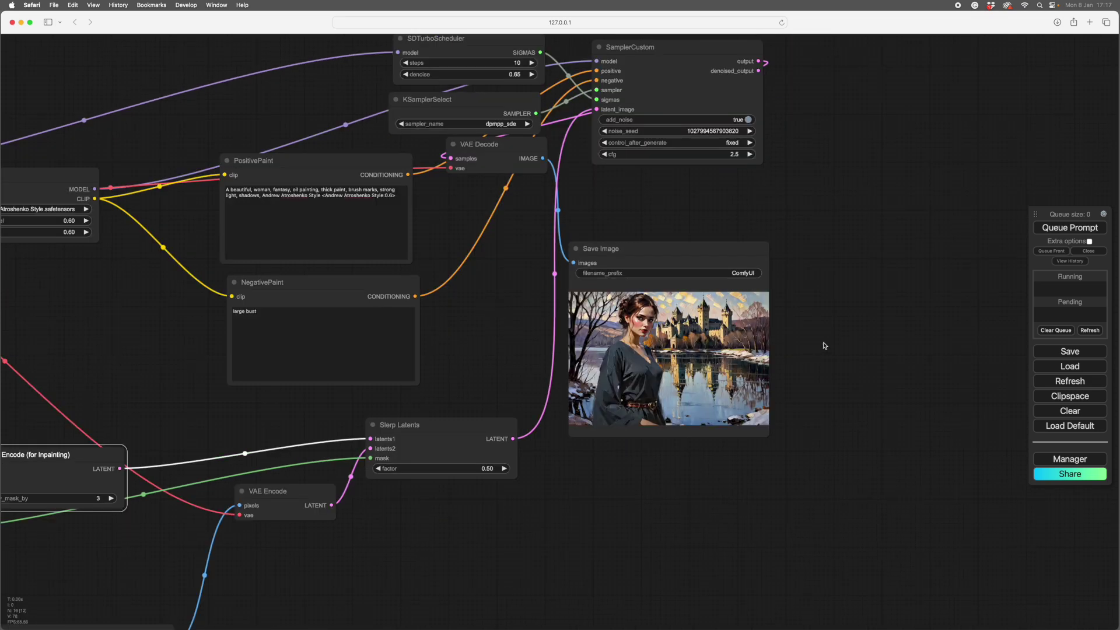
pyautogui.scroll(5, 829, 345)
pyautogui.scroll(-5, 969, 380)
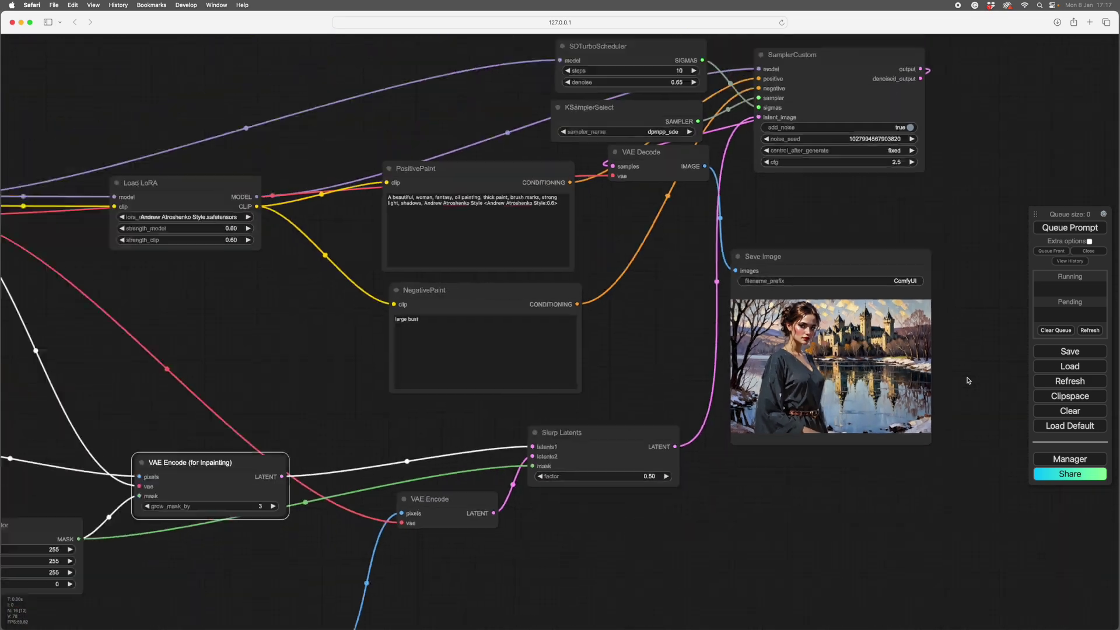
pyautogui.scroll(-3, 968, 380)
pyautogui.moveTo(795, 533); pyautogui.dragTo(821, 430)
pyautogui.scroll(-4, 840, 464)
pyautogui.scroll(8, 782, 457)
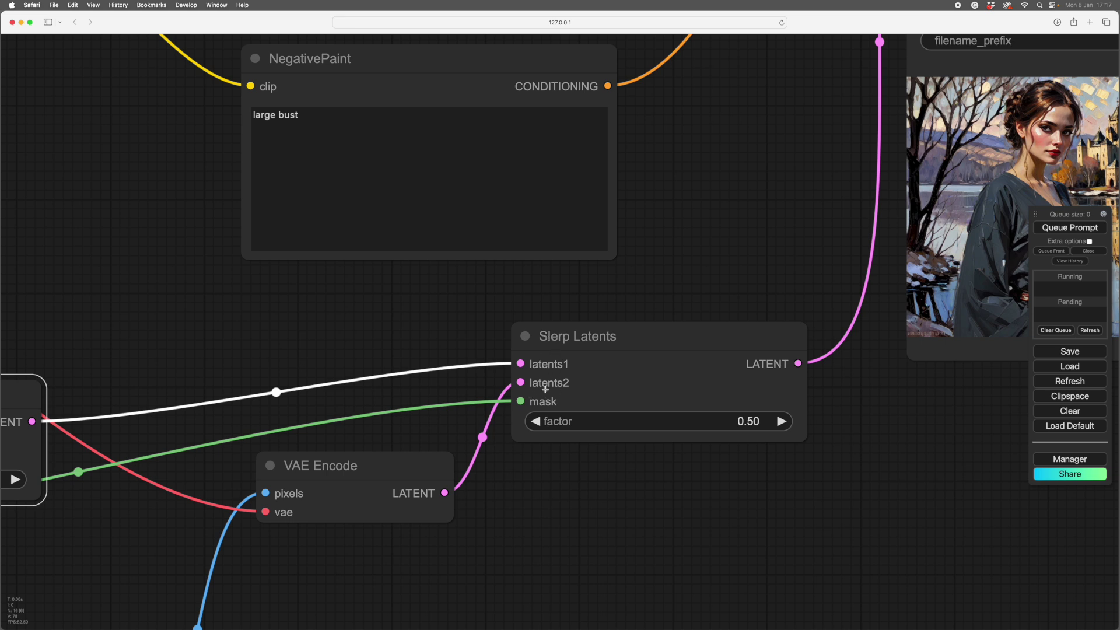
pyautogui.scroll(-1, 700, 453)
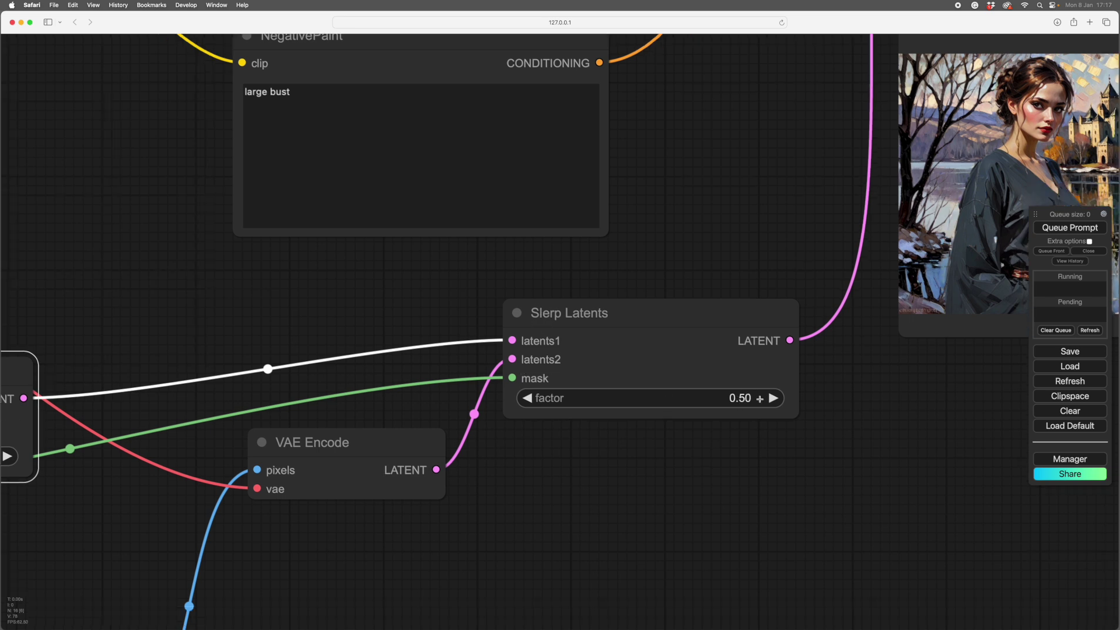
pyautogui.hscroll(5, 767, 386)
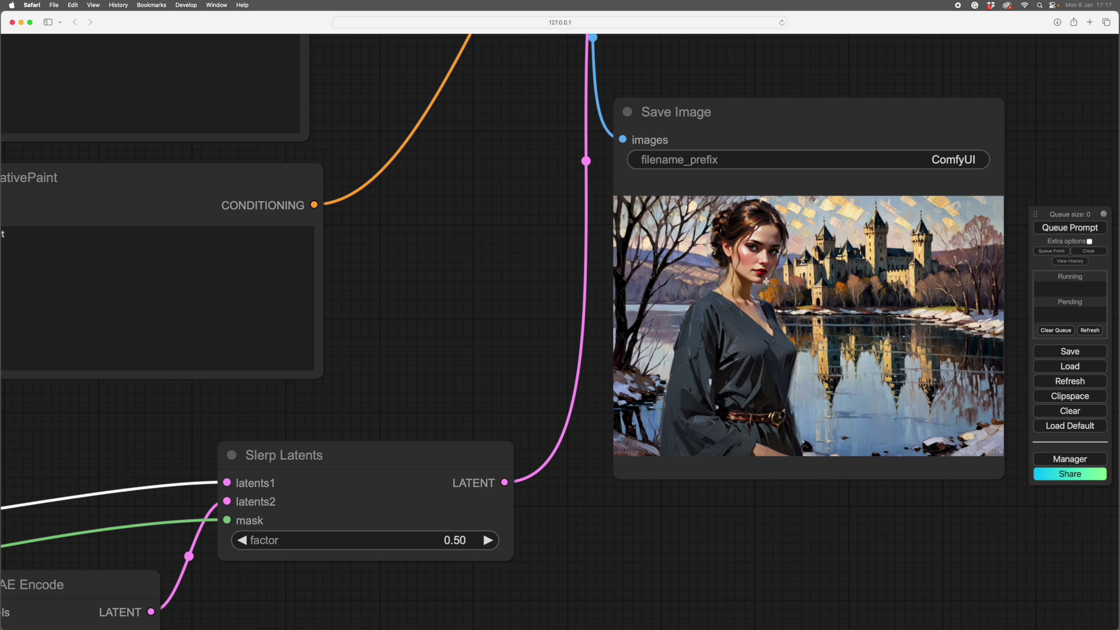
pyautogui.hscroll(-5, 692, 525)
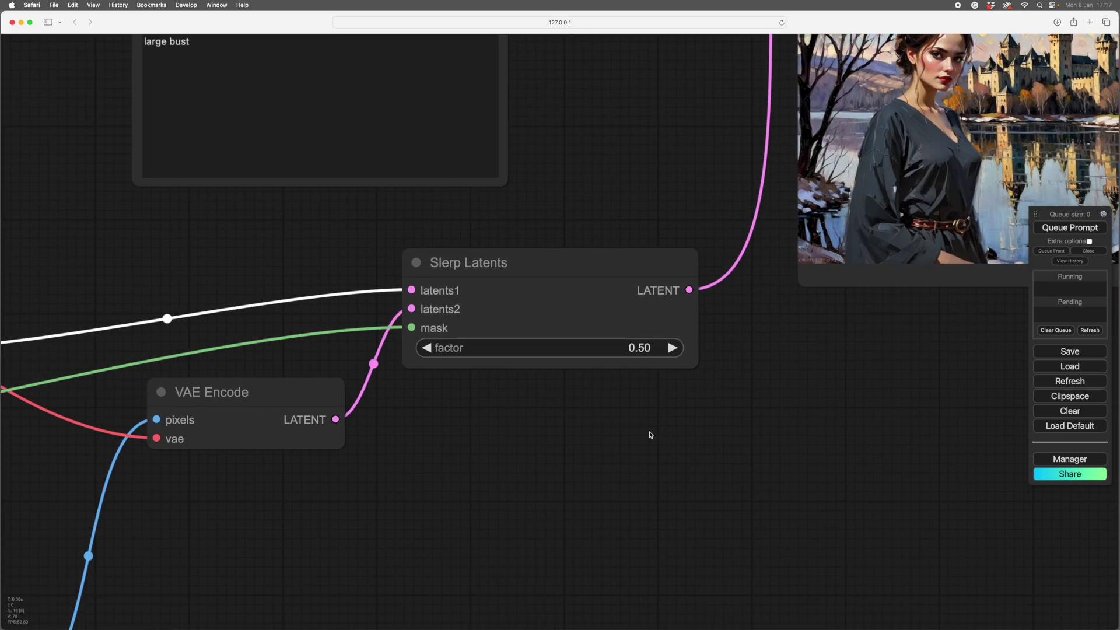
pyautogui.hscroll(5, 837, 357)
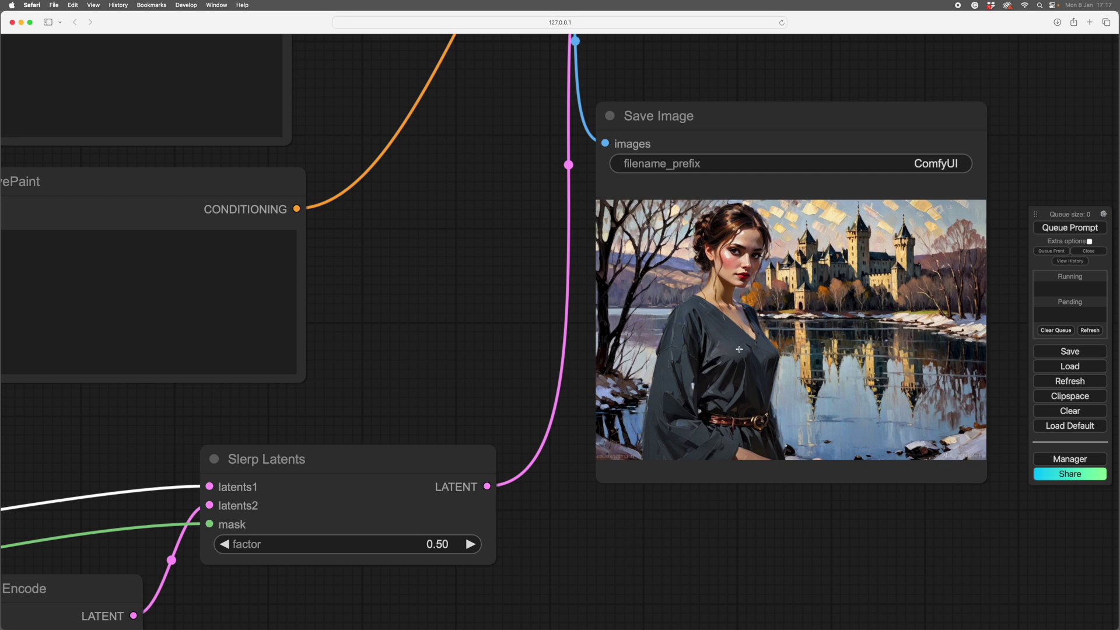
pyautogui.scroll(-10, 740, 375)
pyautogui.scroll(10, 746, 290)
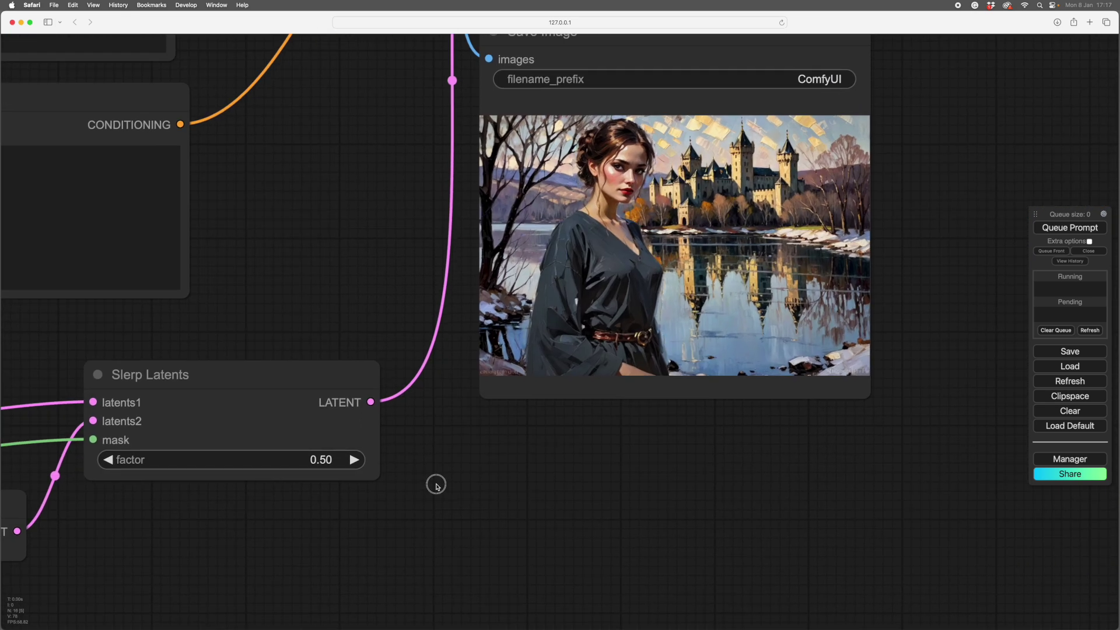
pyautogui.scroll(-5, 437, 486)
pyautogui.scroll(-3, 775, 533)
pyautogui.scroll(5, 777, 533)
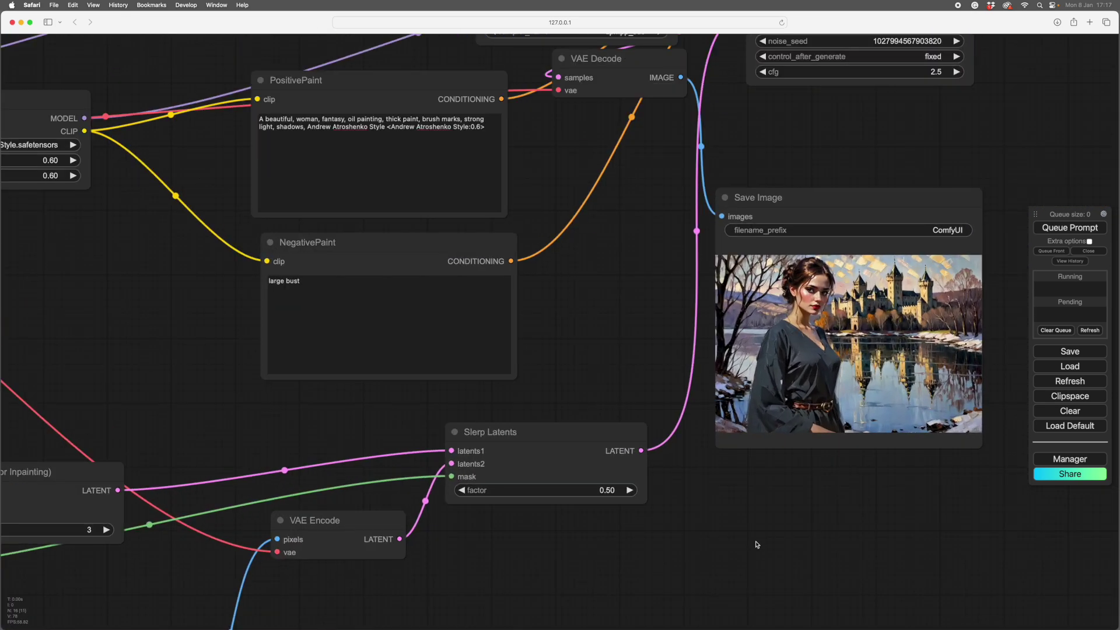
pyautogui.scroll(-5, 754, 544)
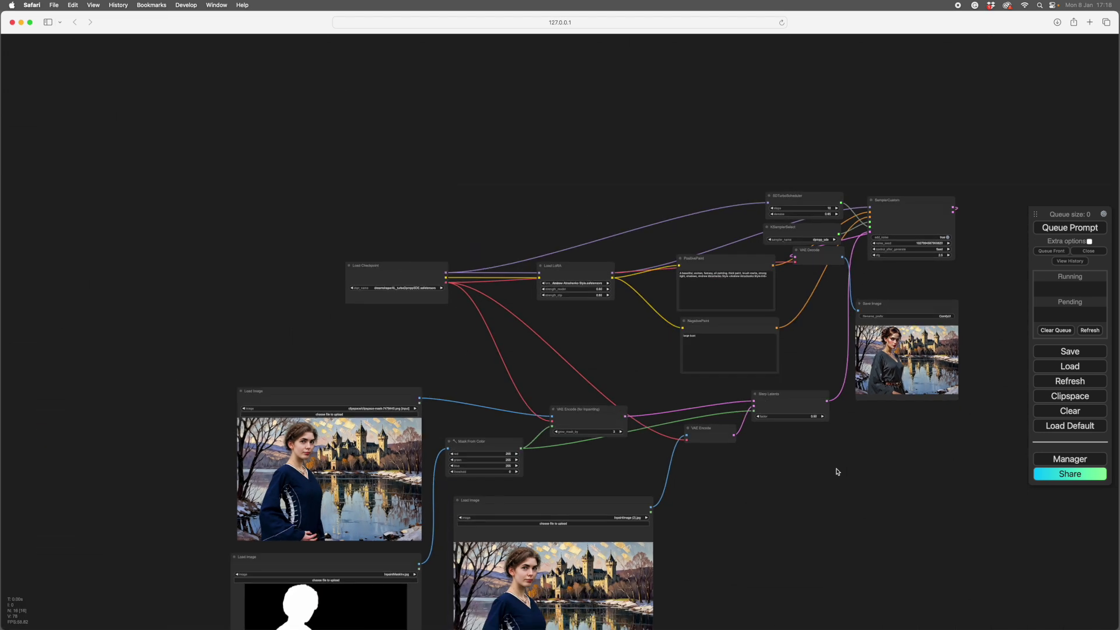
pyautogui.scroll(4, 812, 484)
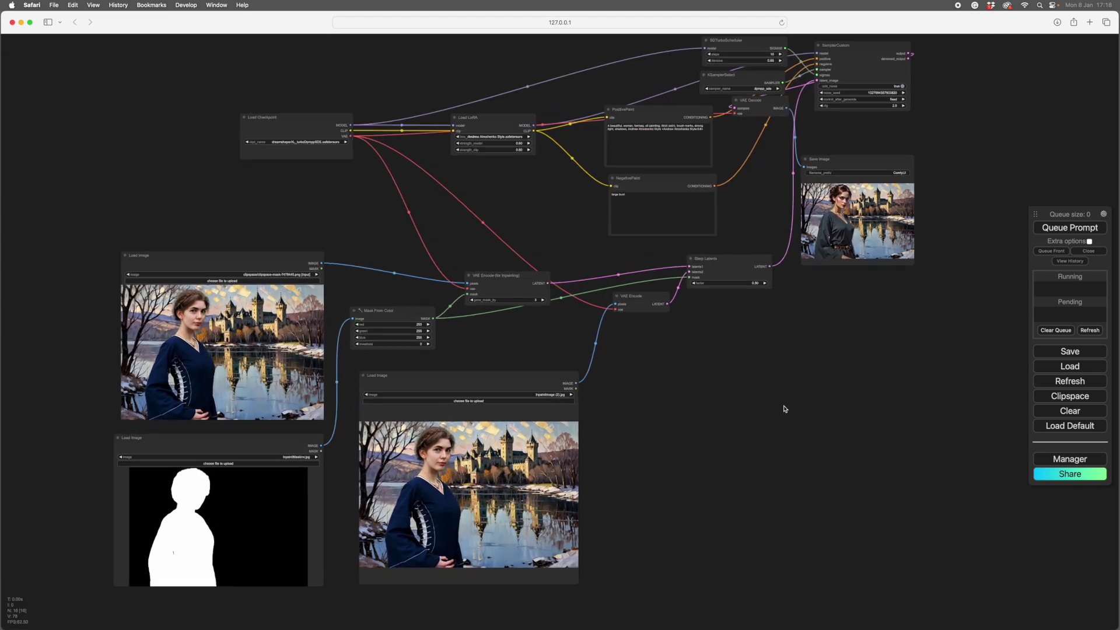
pyautogui.scroll(2, 785, 409)
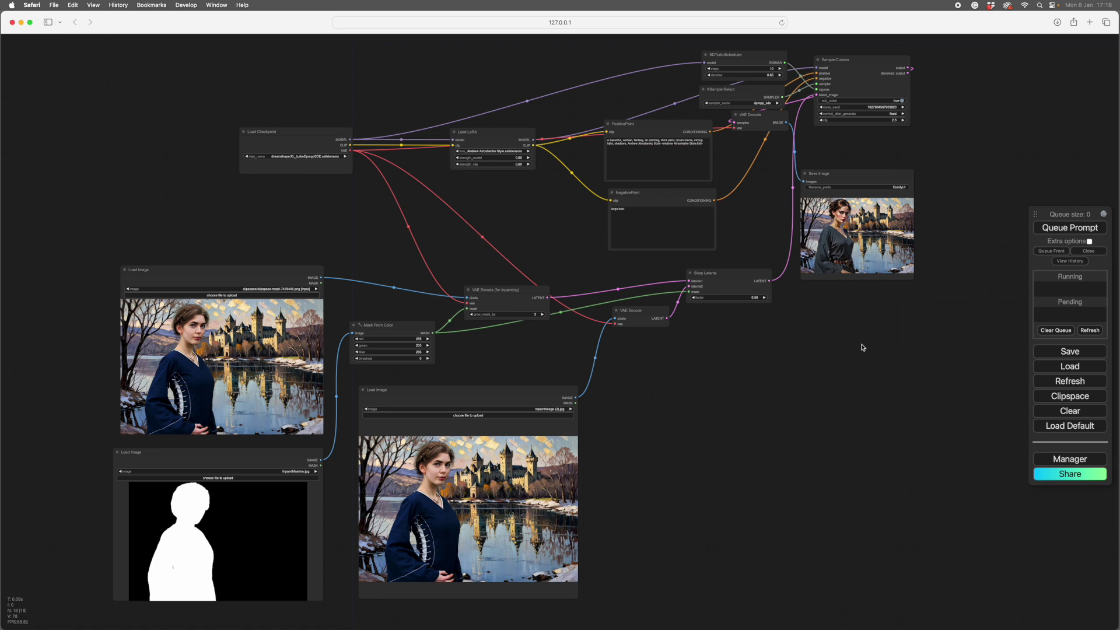
pyautogui.hscroll(1, 865, 346)
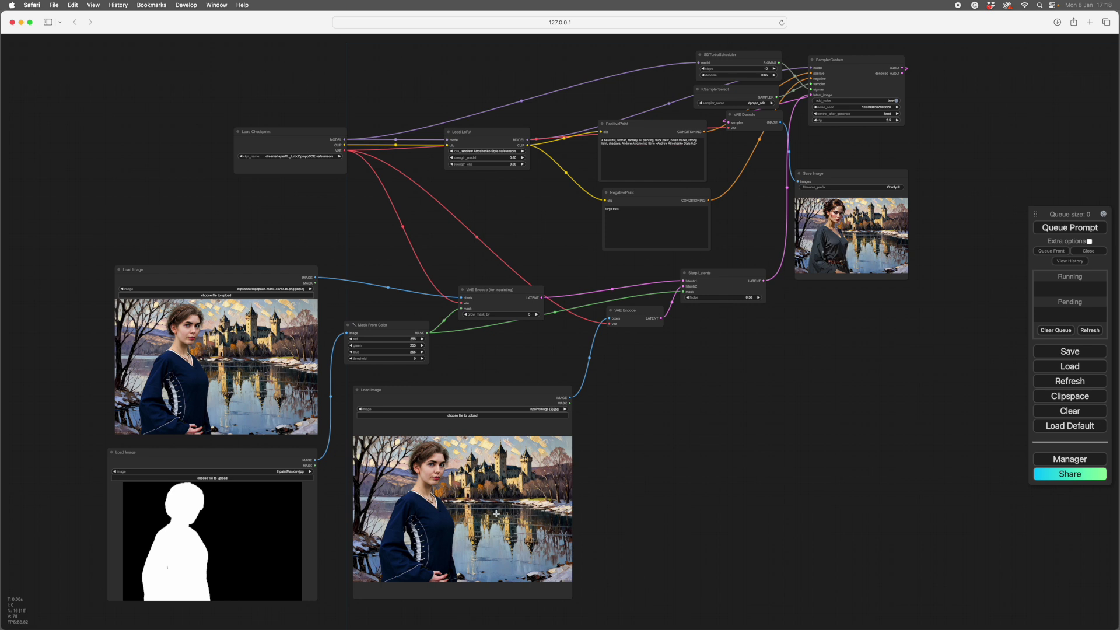
pyautogui.click(813, 392)
pyautogui.moveTo(812, 391); pyautogui.dragTo(823, 393)
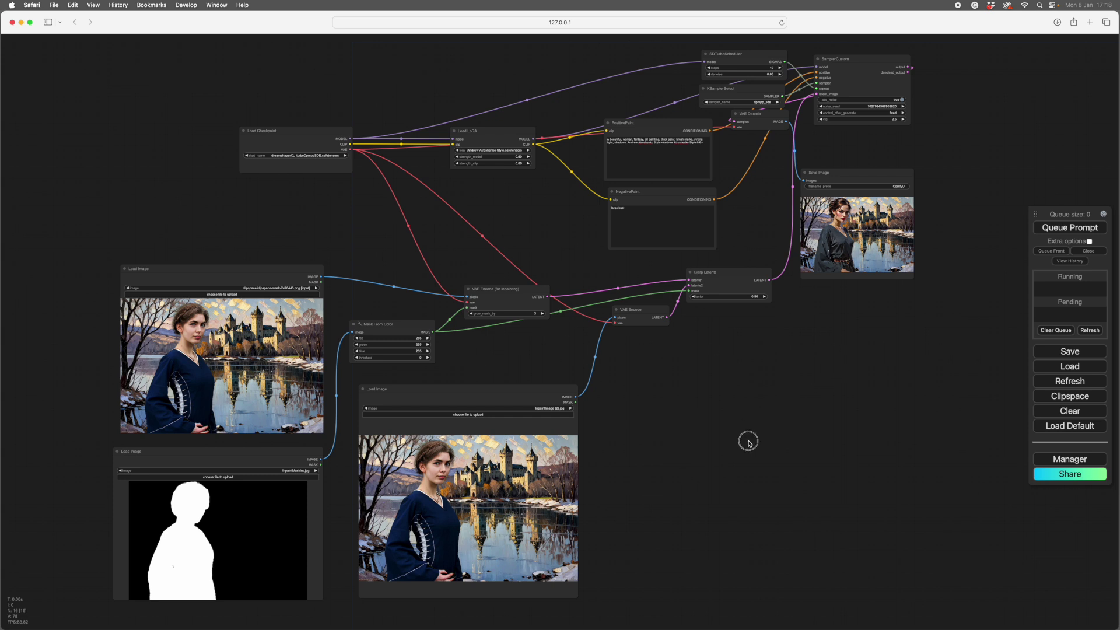
pyautogui.moveTo(749, 446); pyautogui.dragTo(788, 394)
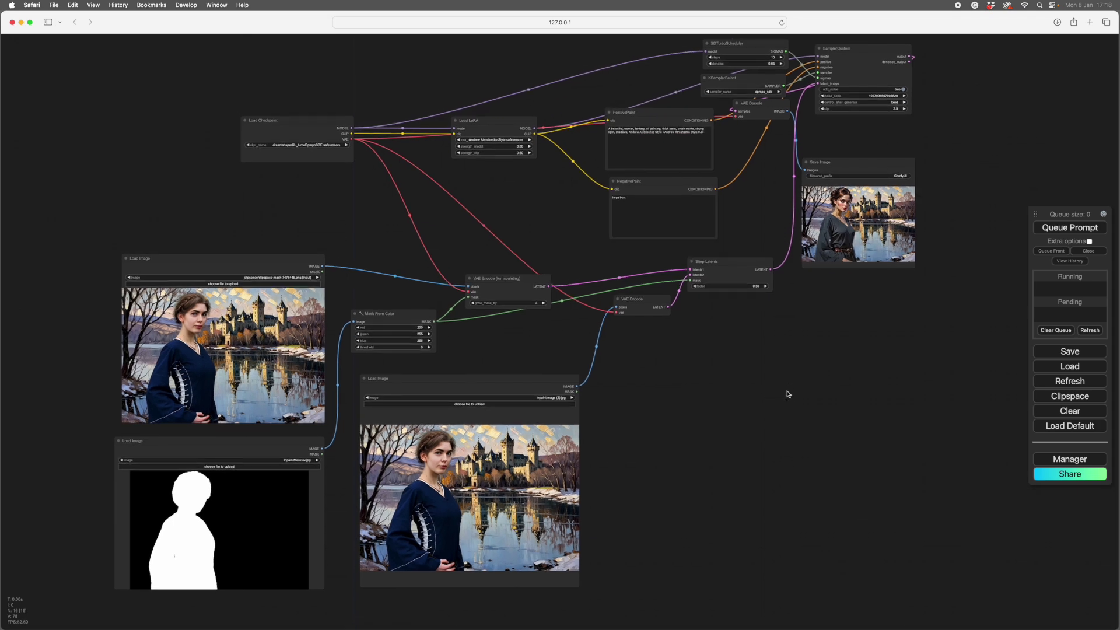